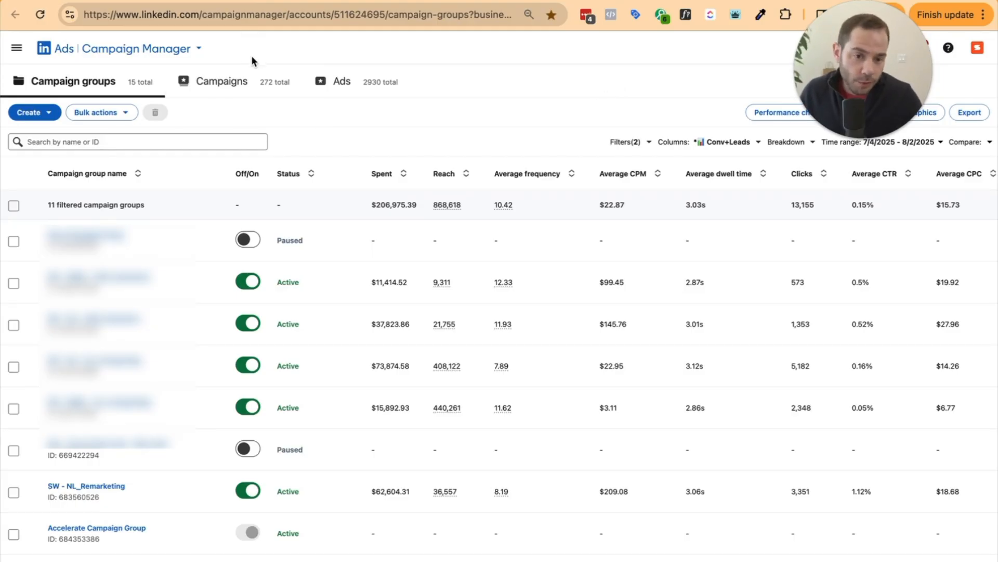
# Break down the campaign group results by Conversions and scroll through the resulting table
pyautogui.click(780, 149)
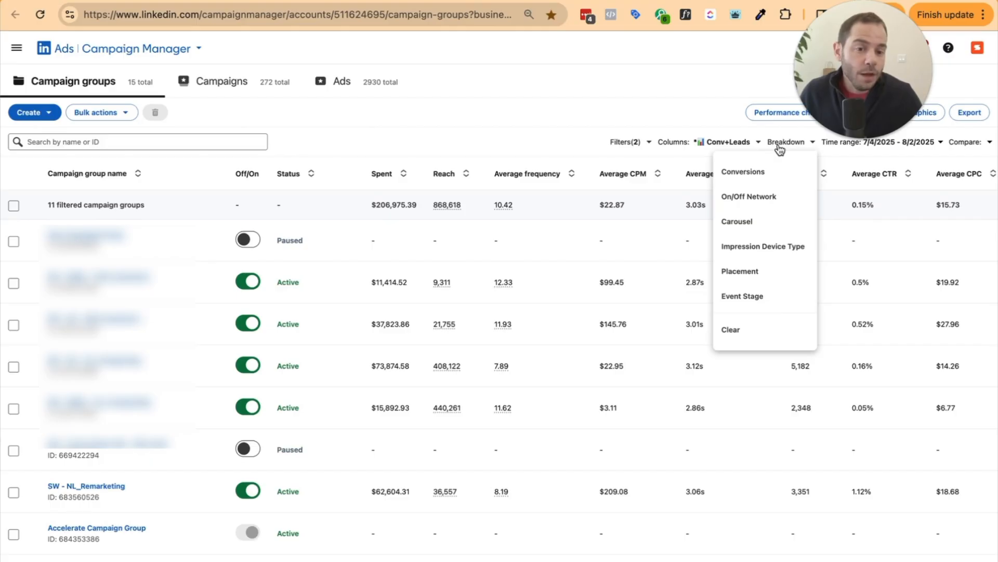
pyautogui.click(773, 171)
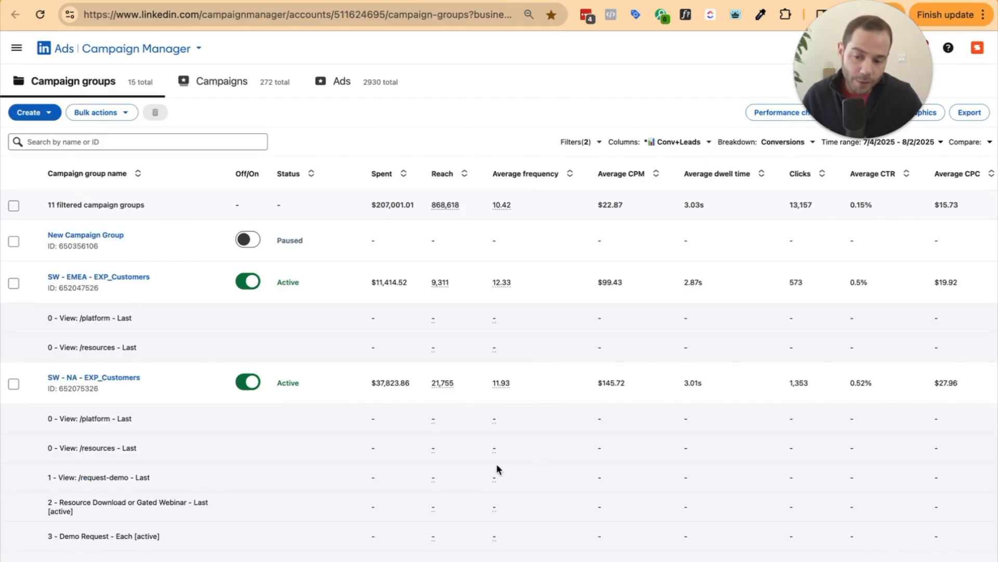
pyautogui.scroll(-8, 343, 467)
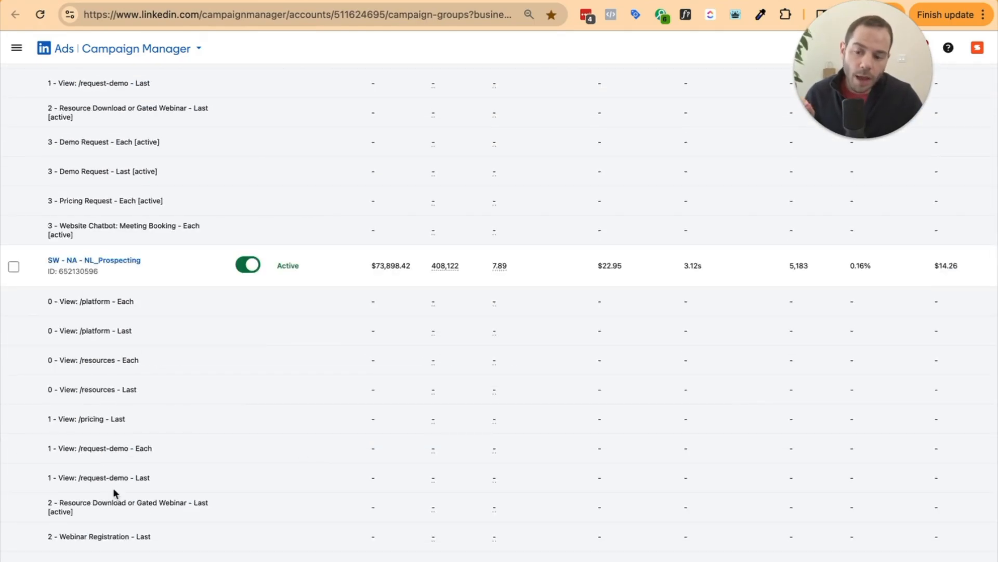
pyautogui.scroll(-3, 112, 486)
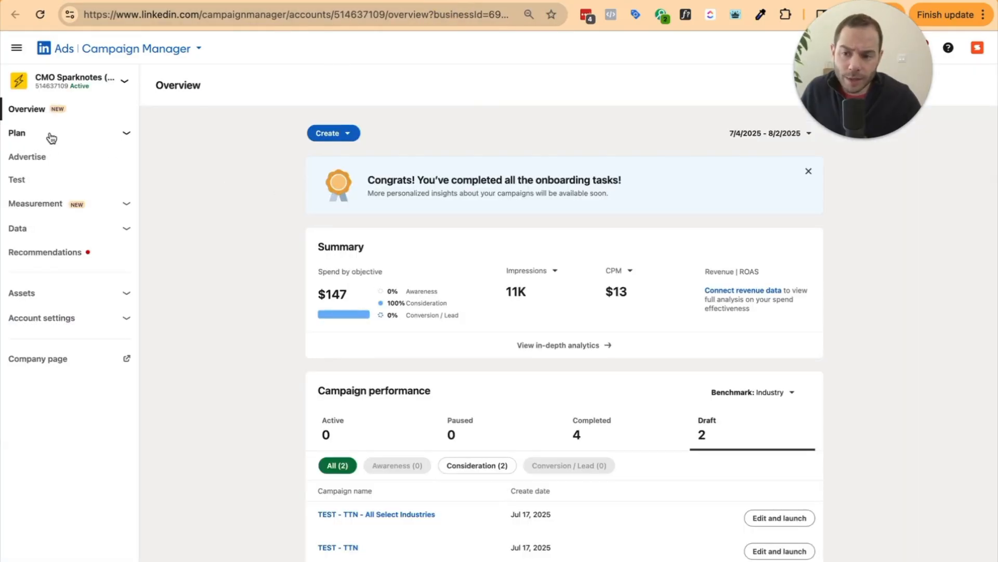
# Go to Signals manager's Conversion tracking list and create a new Insight Tag conversion
pyautogui.click(70, 230)
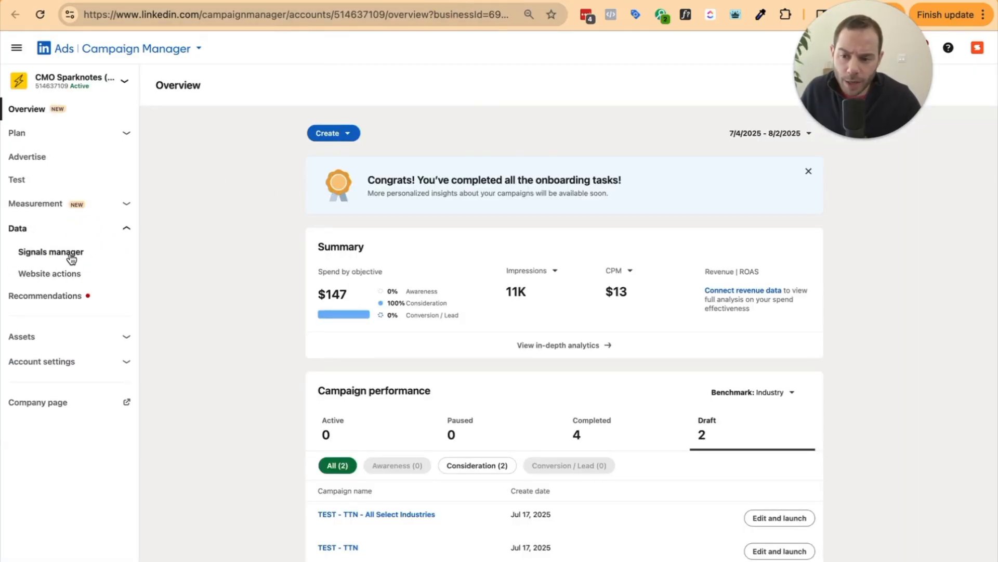
pyautogui.click(71, 255)
pyautogui.click(47, 208)
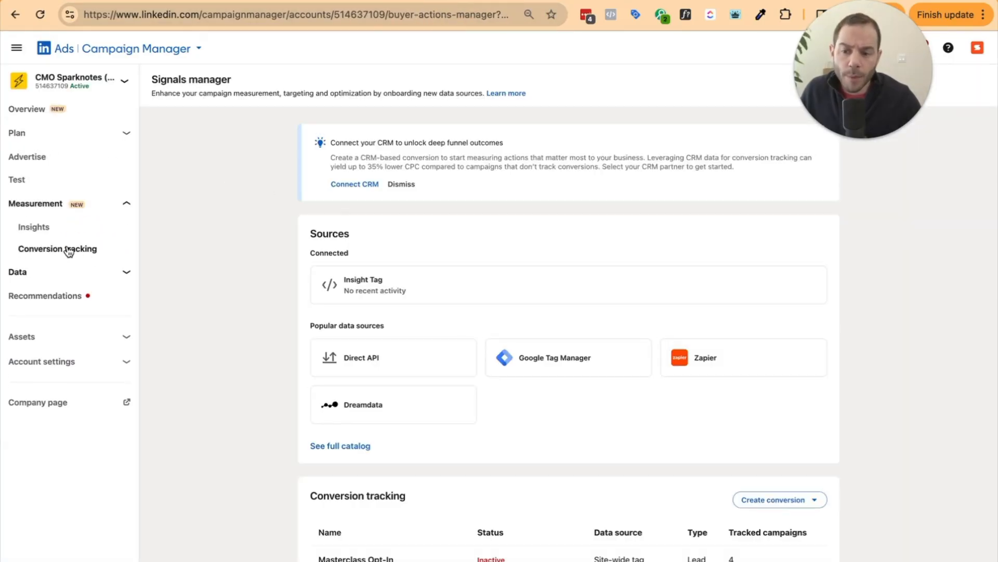
pyautogui.click(66, 249)
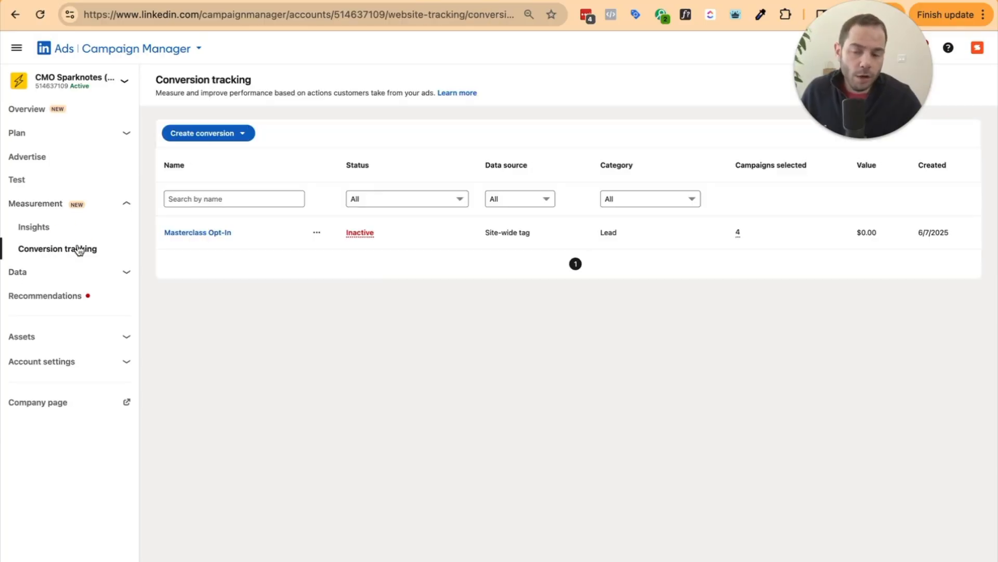
pyautogui.click(224, 133)
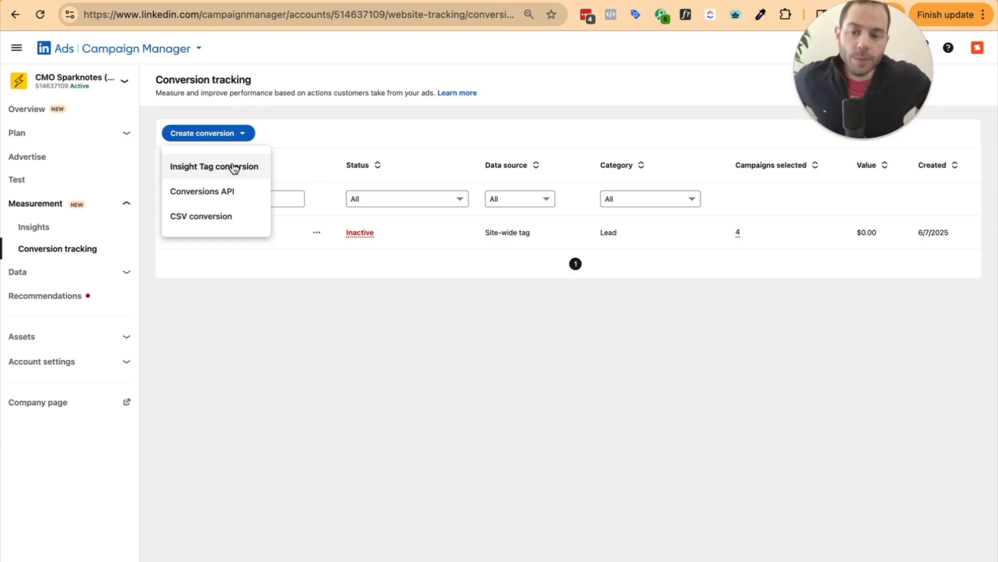
pyautogui.click(234, 166)
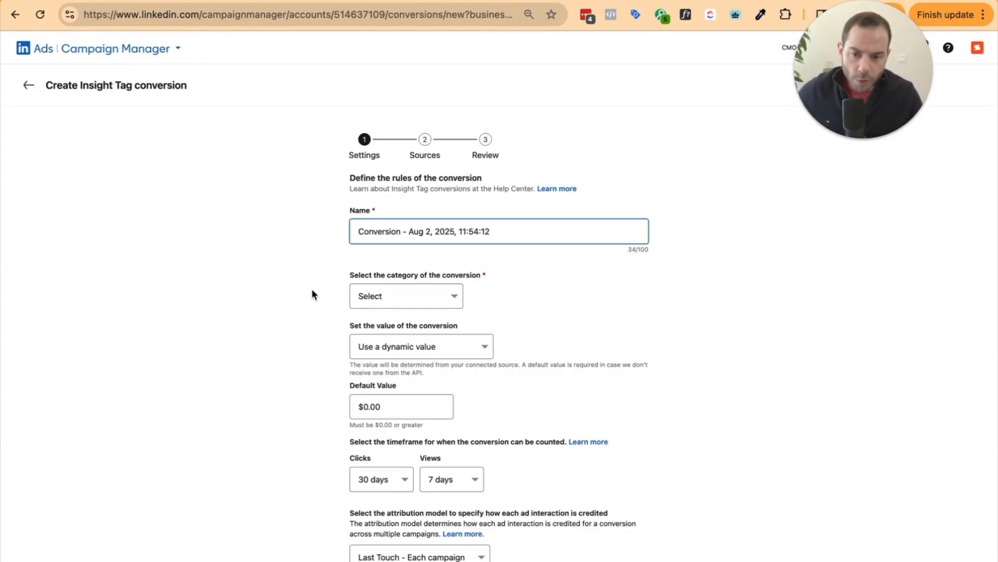
# Replace the default conversion name with 'Form Submit', correcting the misspelling
pyautogui.press('super+a')
pyautogui.write('Form Subbmit')
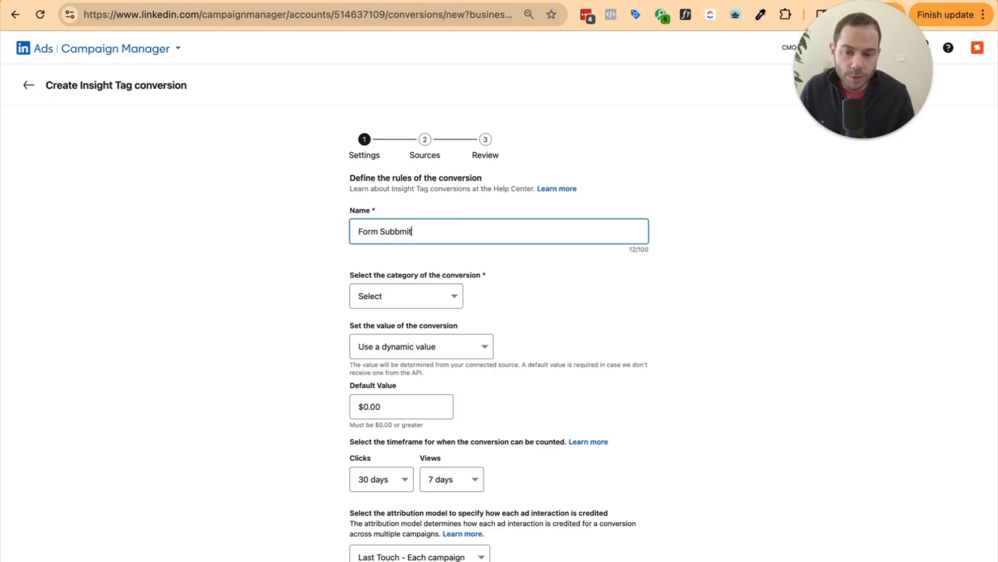
pyautogui.hotkey('alt', 'BackSpace')
pyautogui.write('Submit')
# Set the conversion category to Lead
pyautogui.click(372, 294)
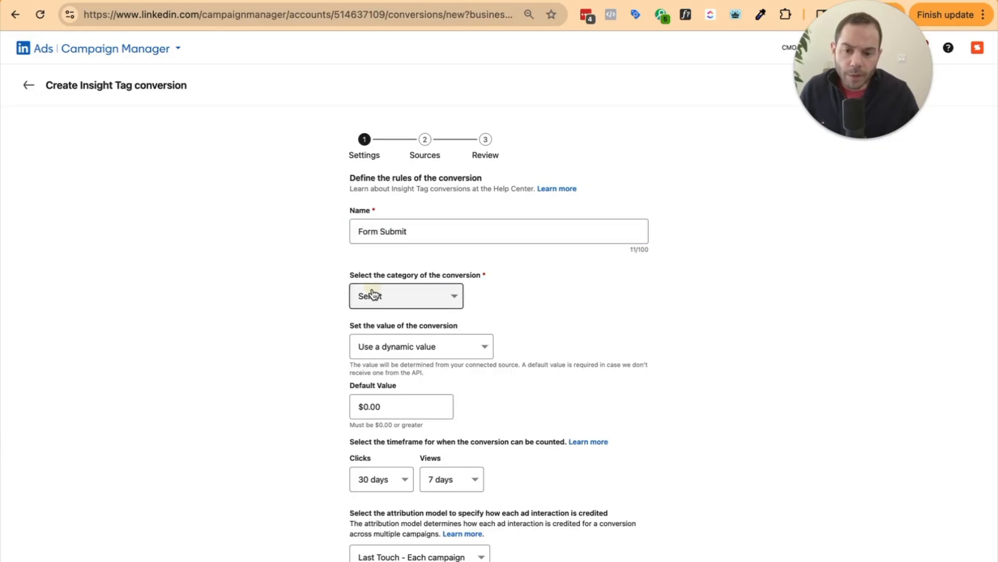
pyautogui.press('l')
pyautogui.press('Return')
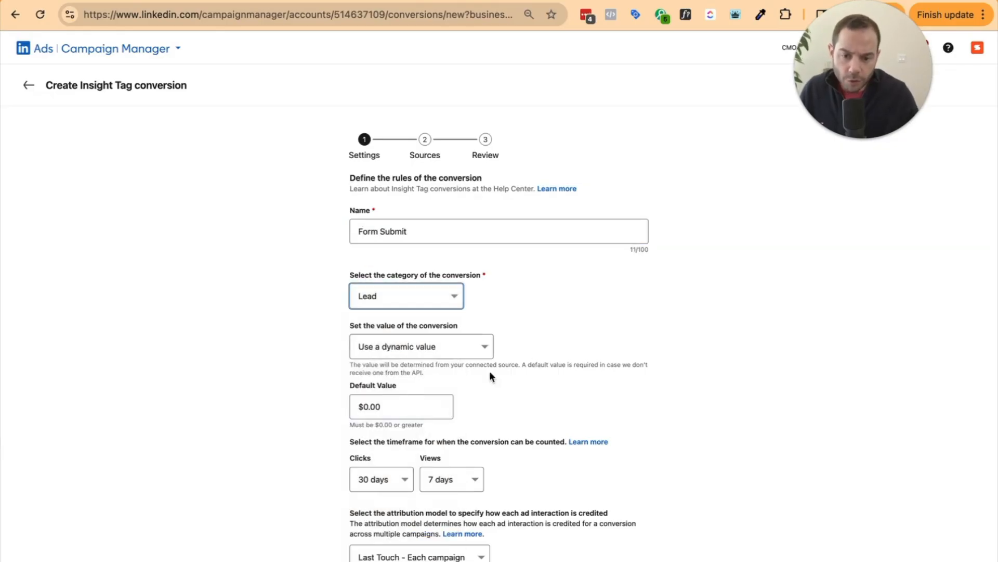
pyautogui.click(422, 347)
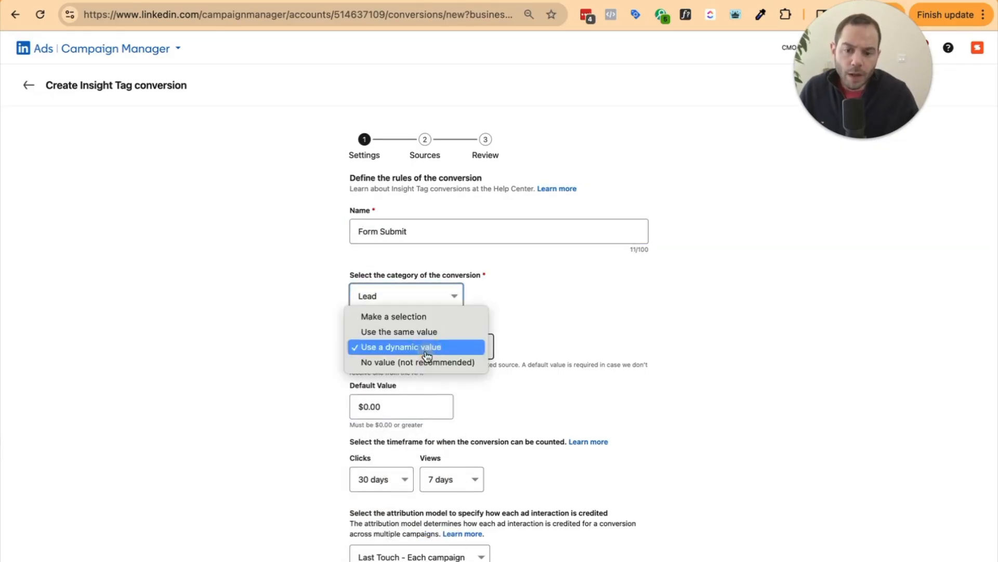
pyautogui.click(500, 320)
pyautogui.click(420, 295)
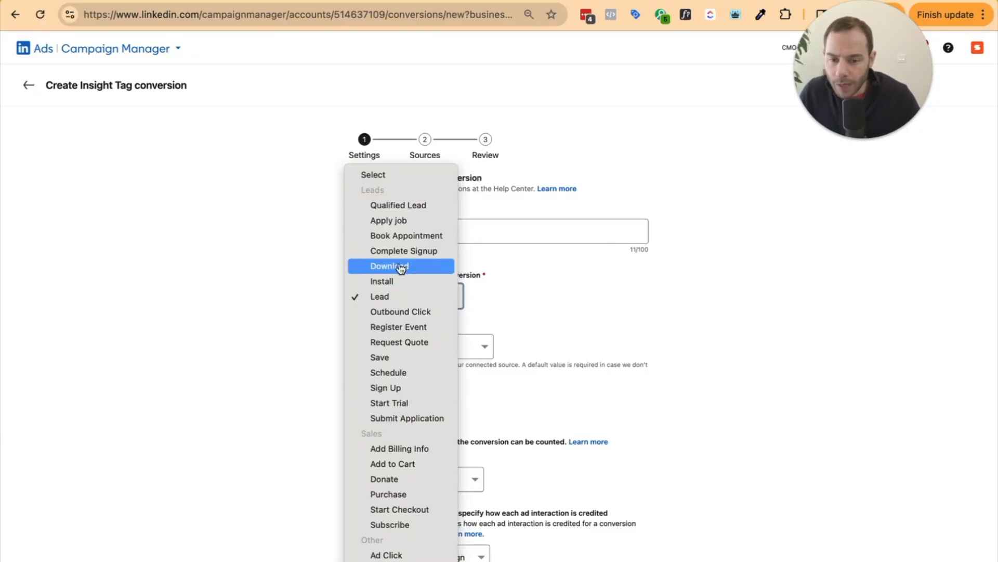
# Keep 'Use a dynamic value' and enter a default conversion value of $1.00
pyautogui.click(394, 300)
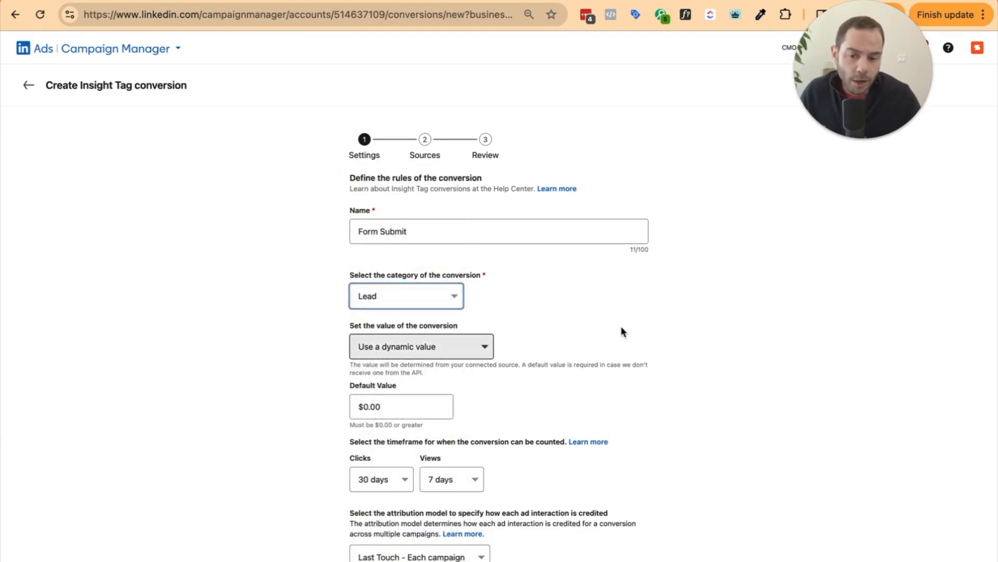
pyautogui.click(432, 353)
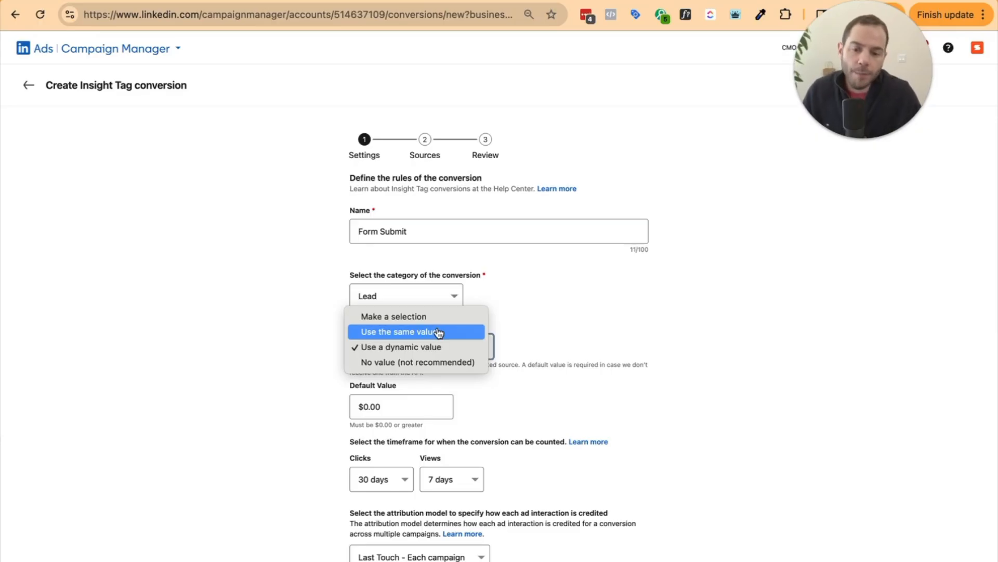
pyautogui.click(442, 347)
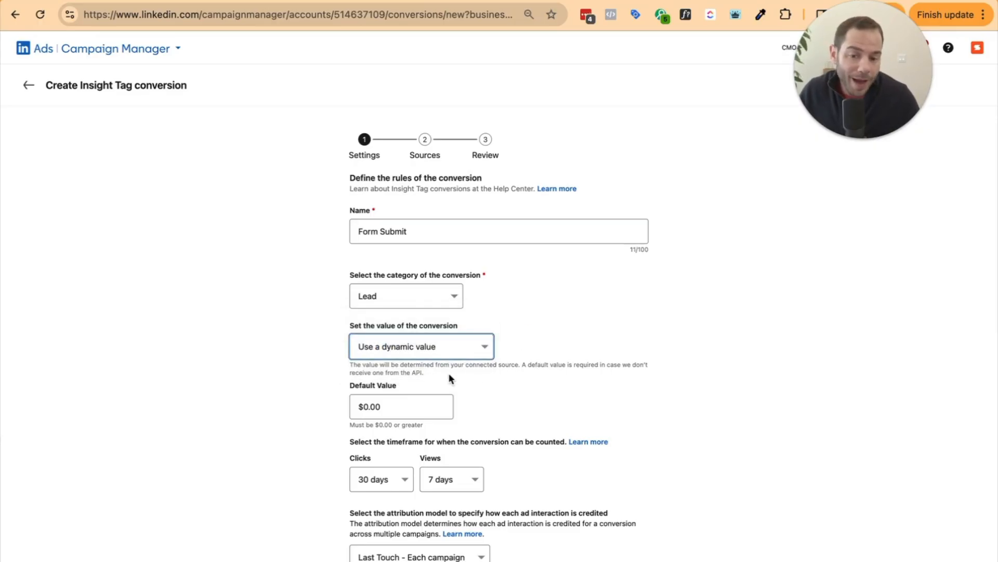
pyautogui.click(446, 354)
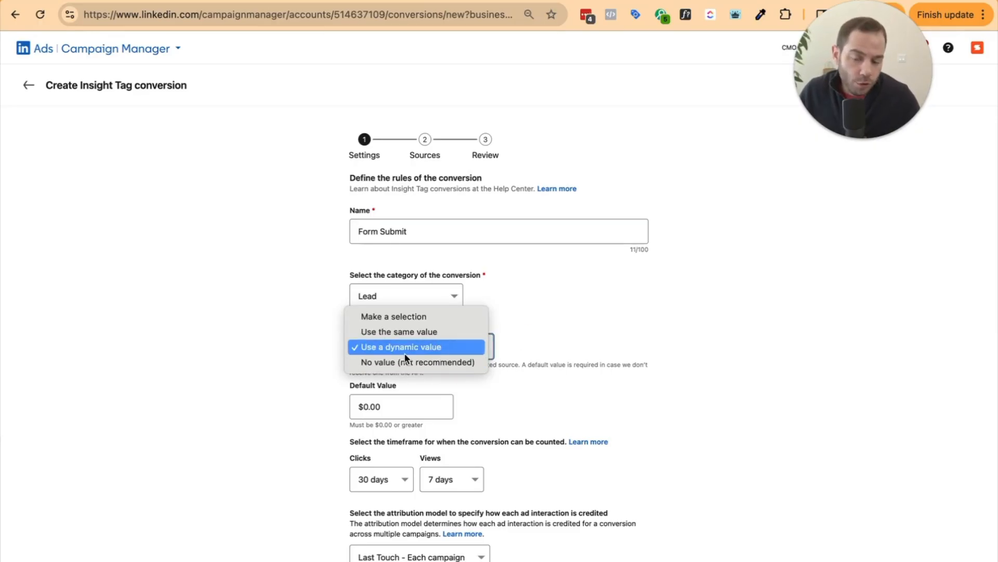
pyautogui.click(558, 364)
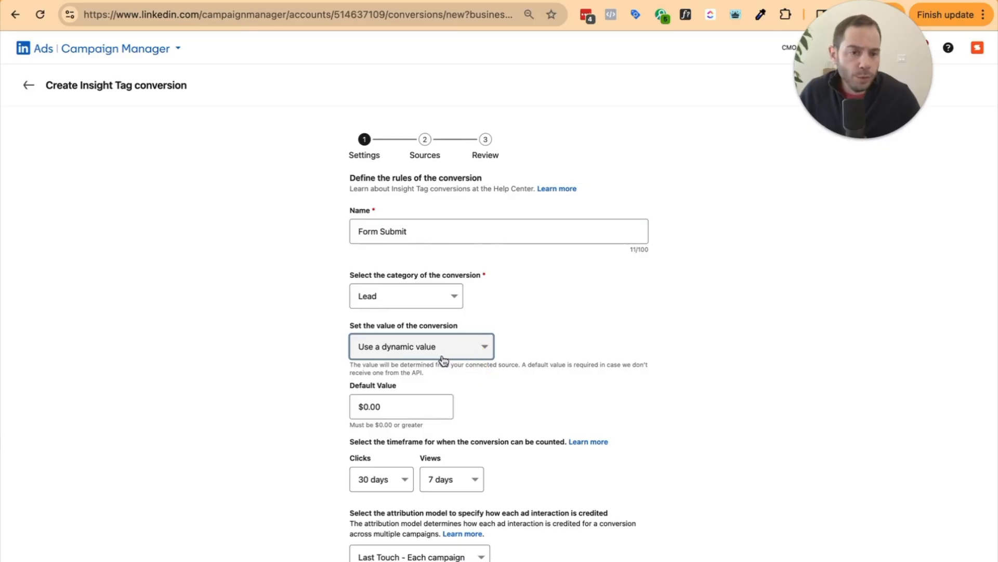
pyautogui.click(430, 408)
pyautogui.write('1')
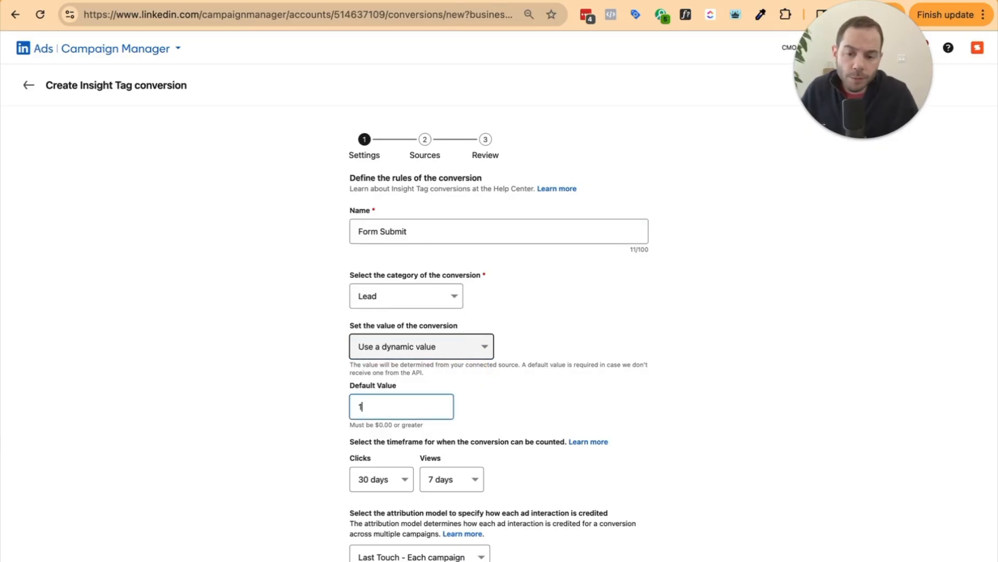
pyautogui.press('Tab')
pyautogui.click(389, 452)
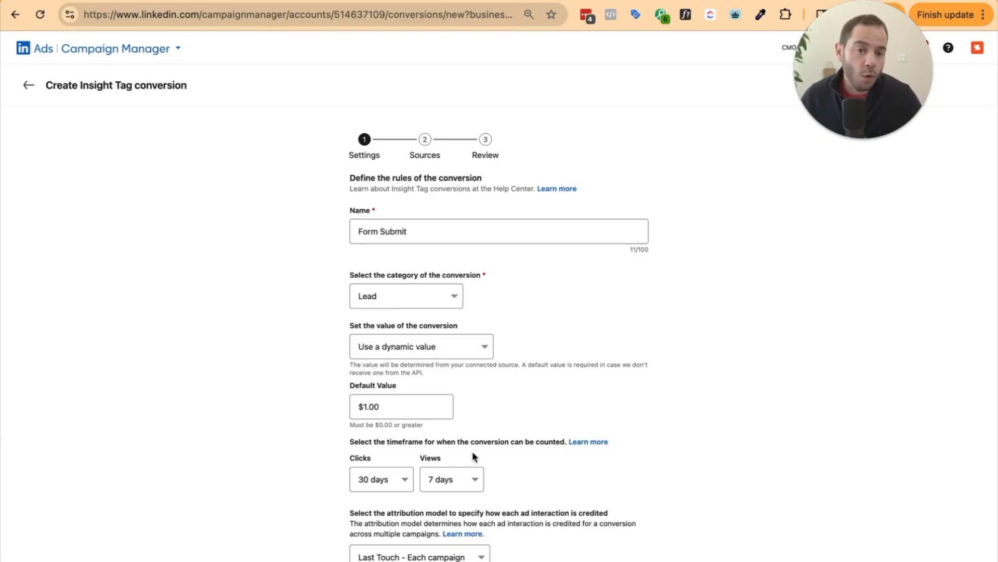
# Scroll down to the attribution model dropdown and show its choices
pyautogui.scroll(-1, 395, 520)
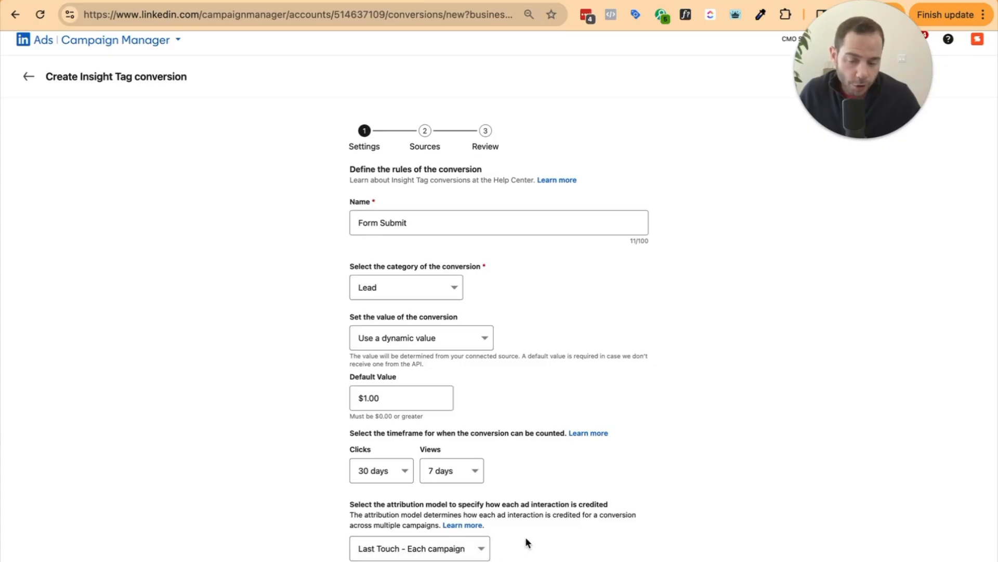
pyautogui.click(425, 548)
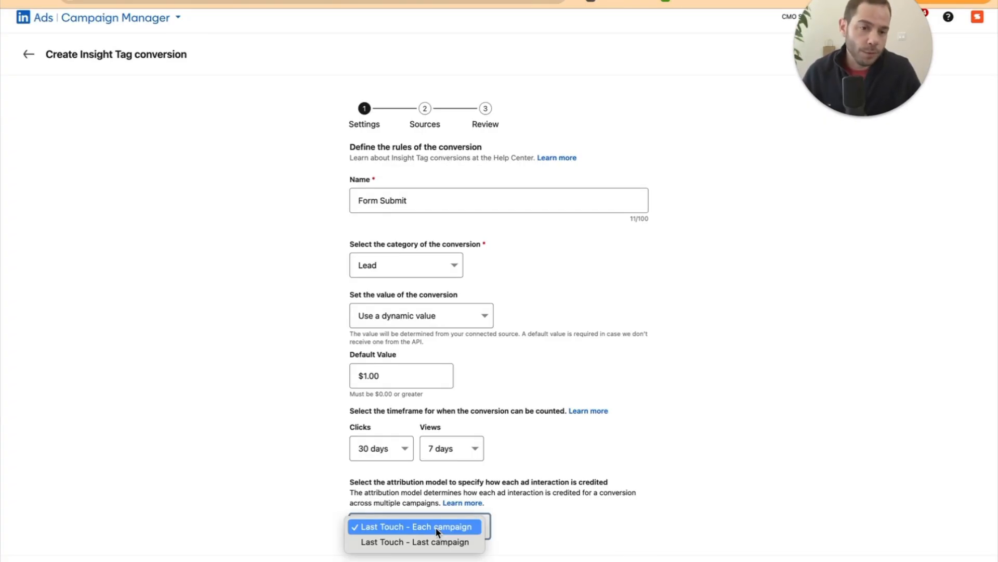
# Choose 'Last Touch - Last campaign' attribution and continue to the Sources step
pyautogui.click(430, 541)
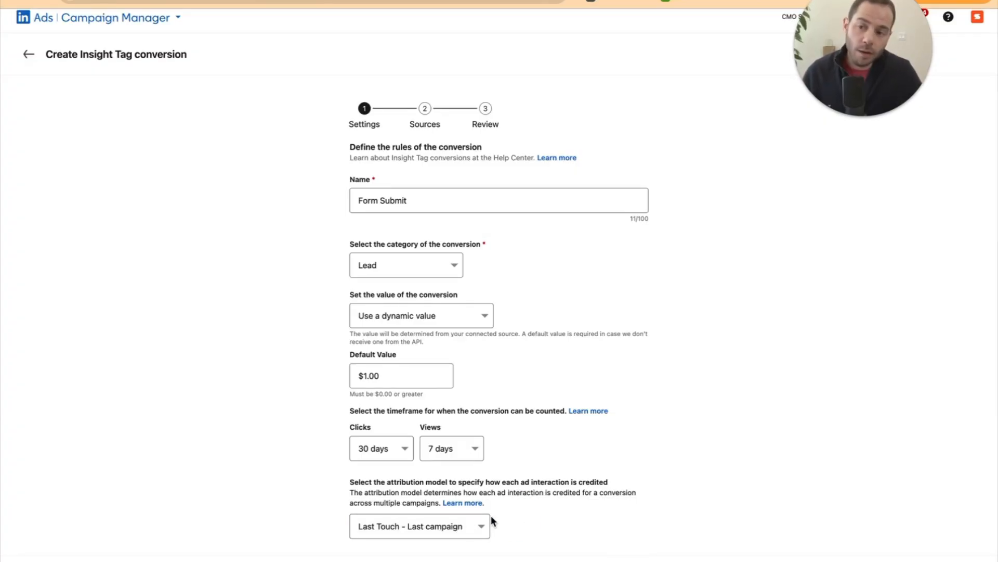
pyautogui.click(473, 526)
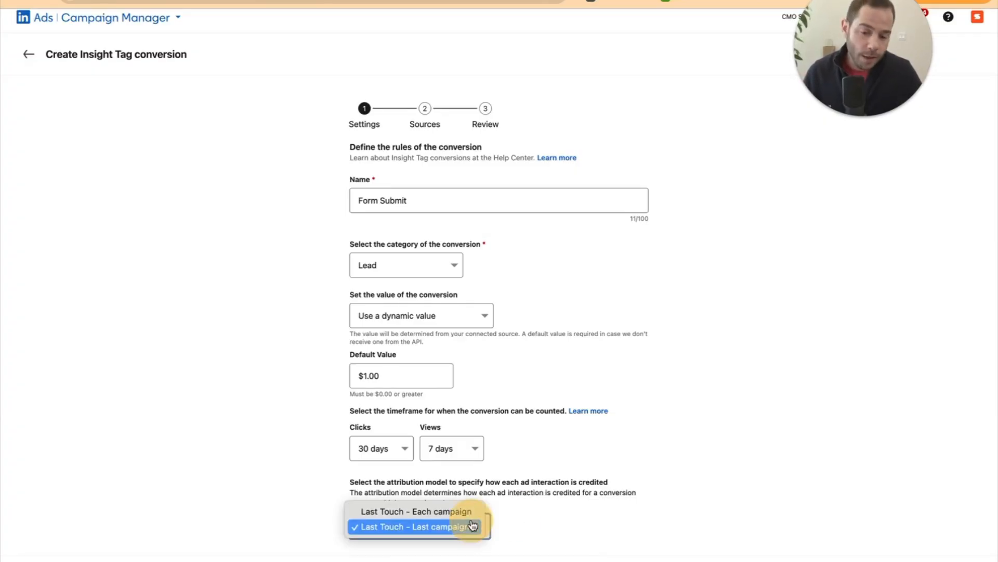
pyautogui.click(424, 528)
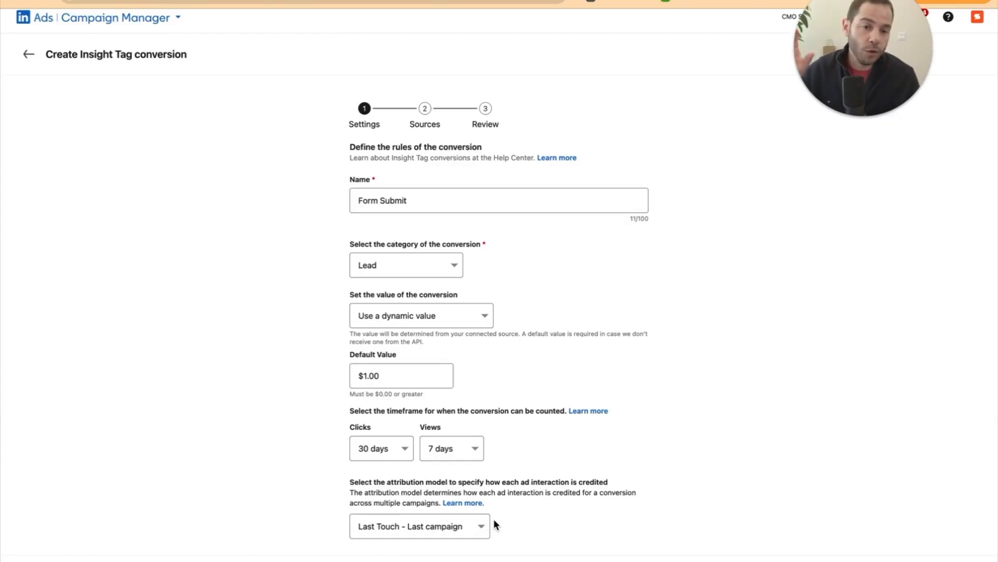
pyautogui.click(476, 526)
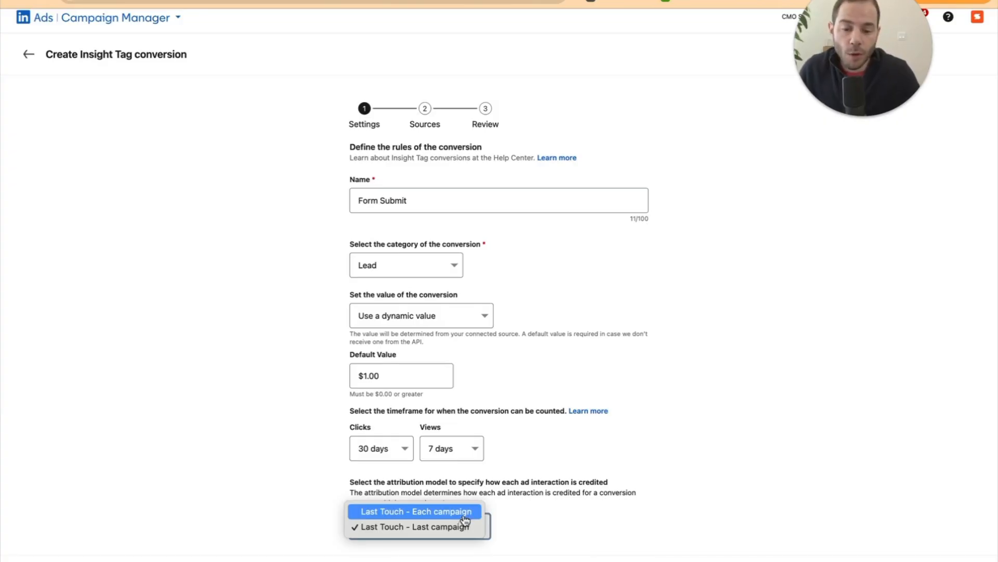
pyautogui.click(466, 524)
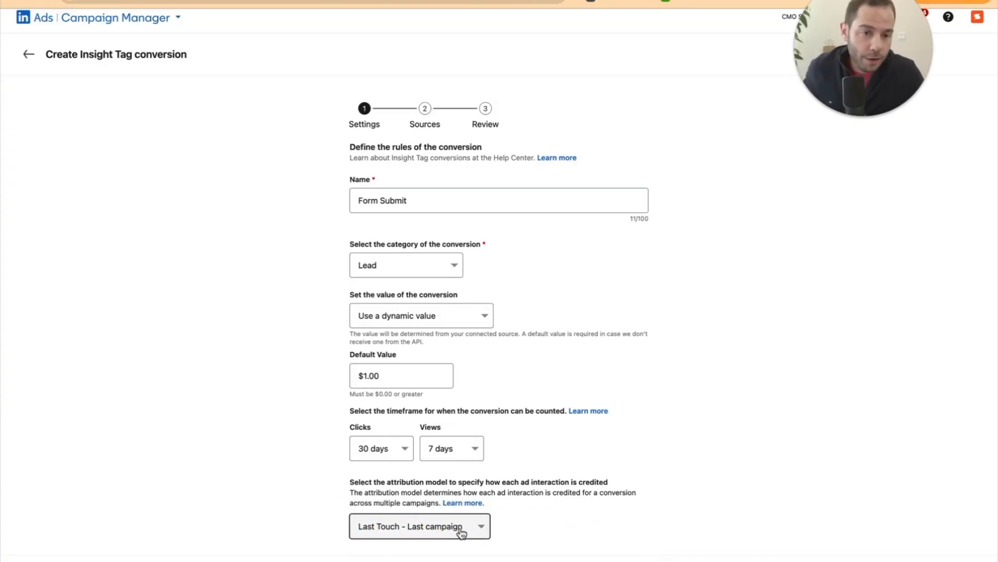
pyautogui.click(460, 530)
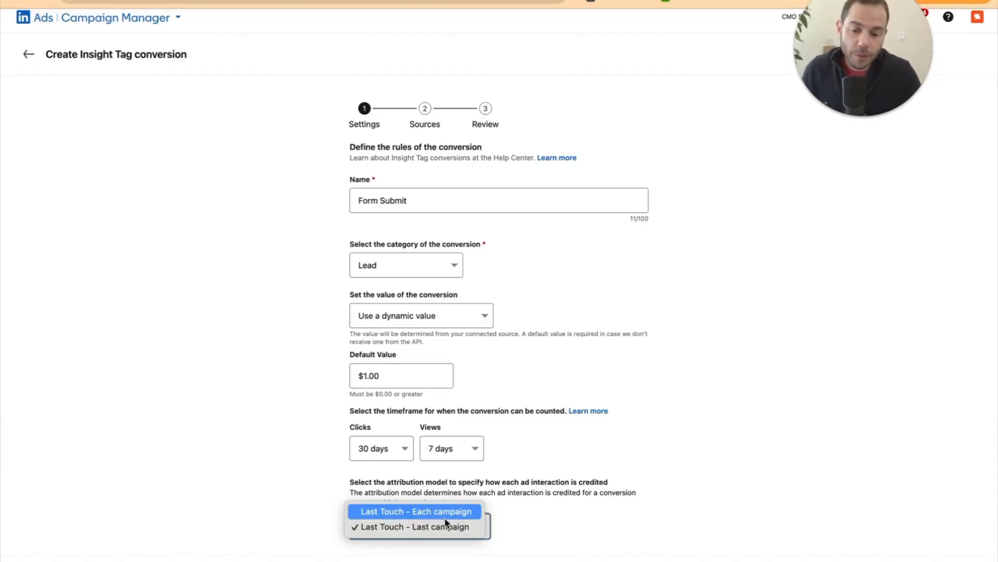
pyautogui.click(448, 525)
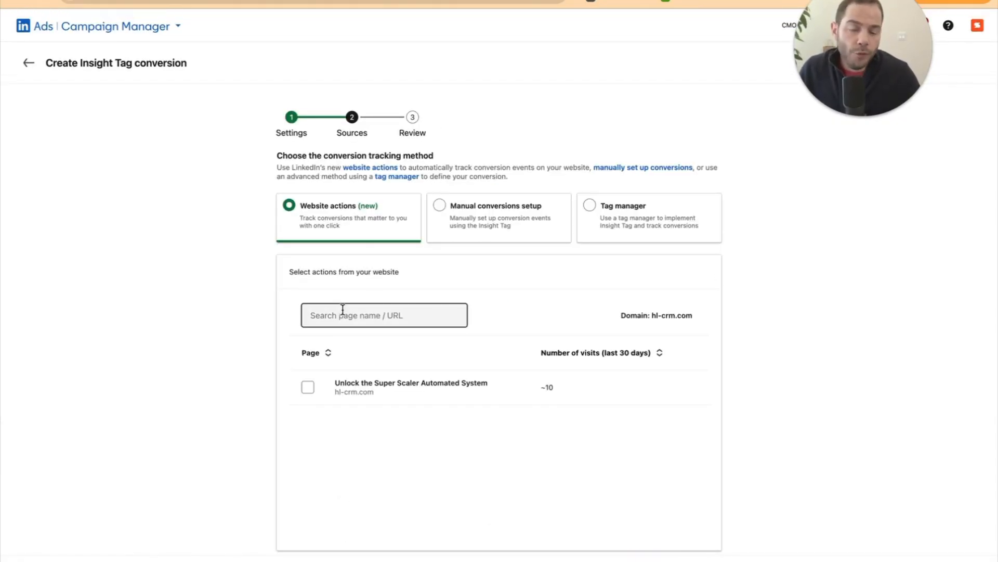
# Choose manual Insight Tag setup with page load and switch the URL match to 'contains'
pyautogui.click(467, 210)
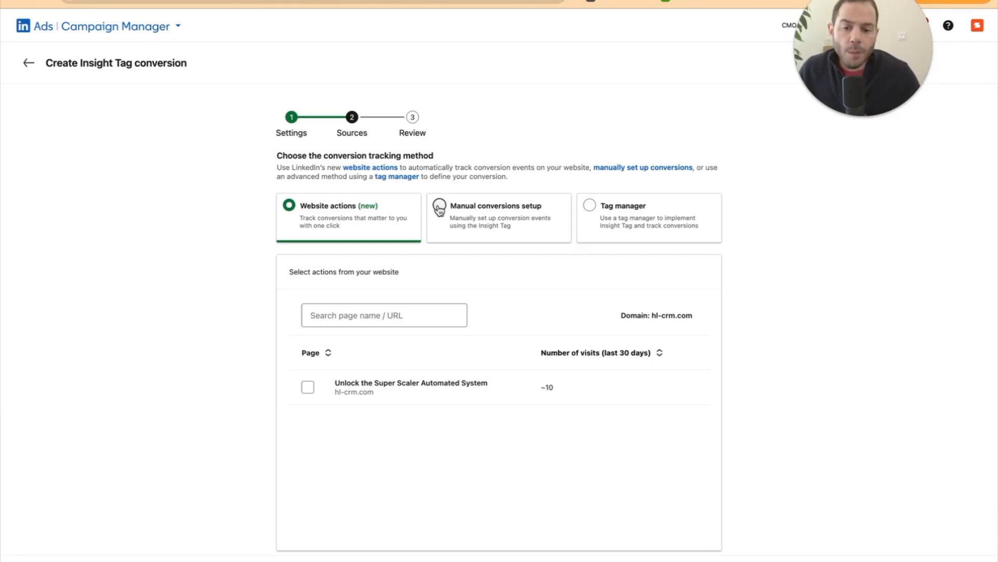
pyautogui.scroll(-2, 395, 317)
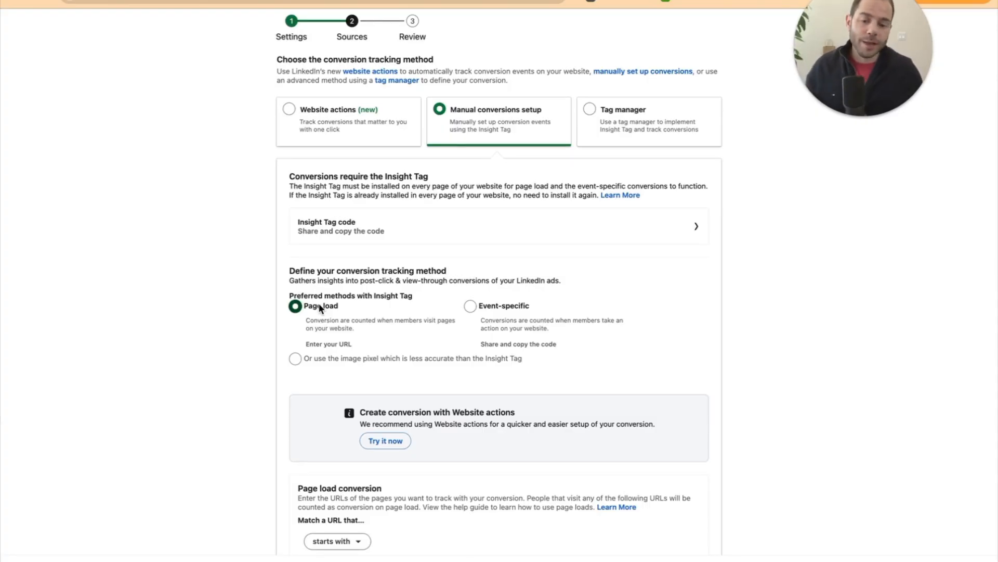
pyautogui.scroll(-3, 317, 307)
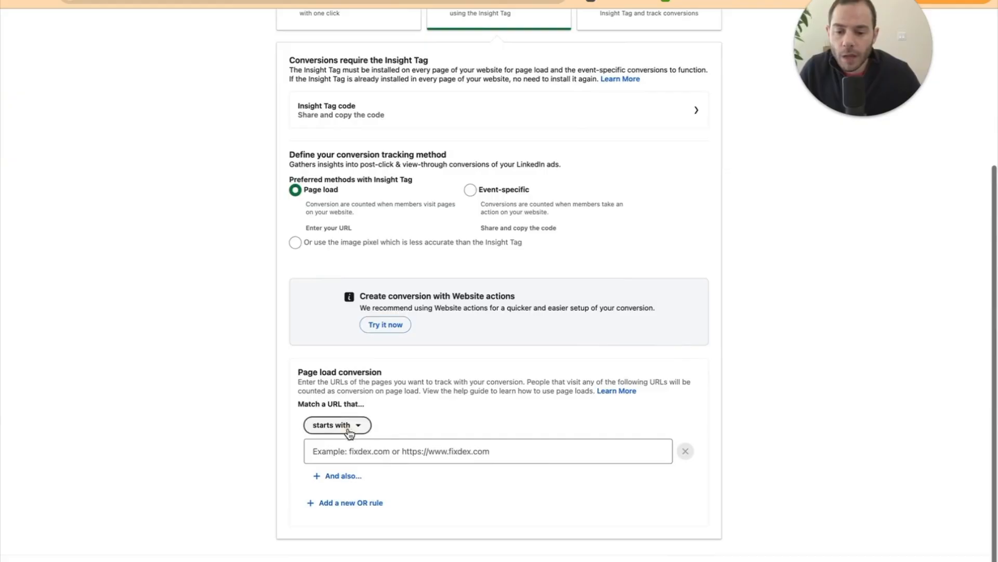
pyautogui.click(335, 424)
pyautogui.click(333, 509)
# Enter 'speedworksocial.com/call-booked-thank-you' as the page-load URL to match
pyautogui.click(347, 445)
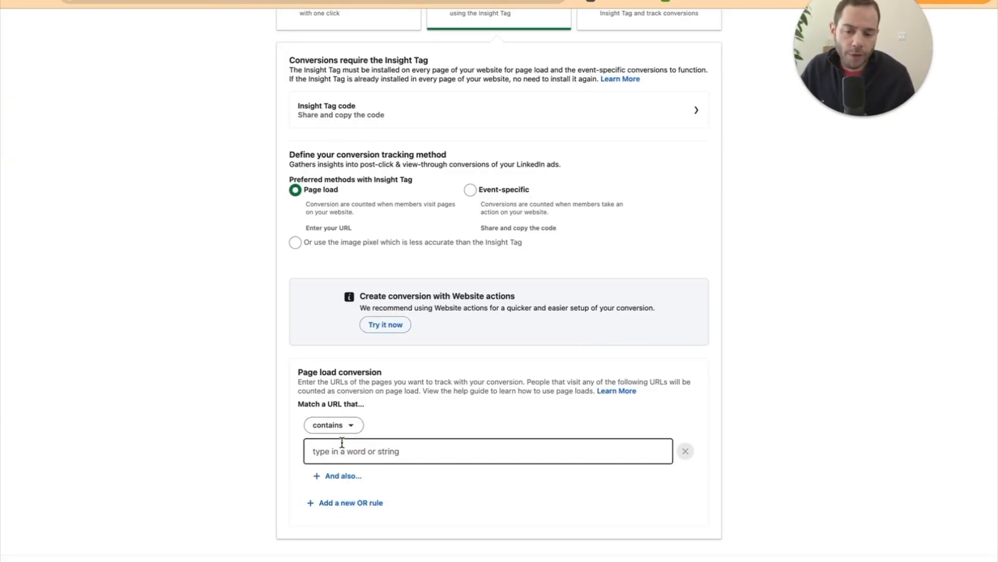
pyautogui.write('speedwor')
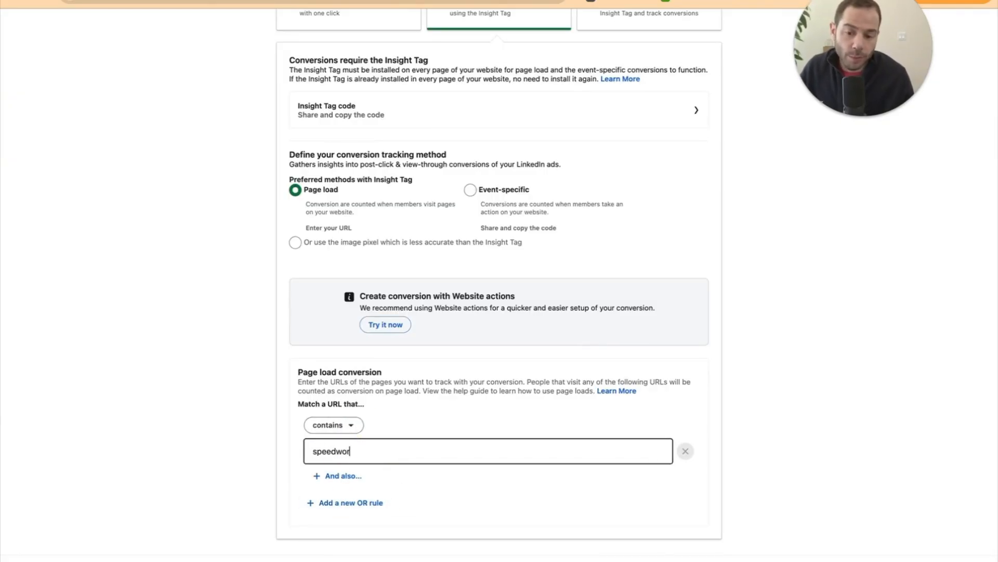
pyautogui.write('ksocial.com/')
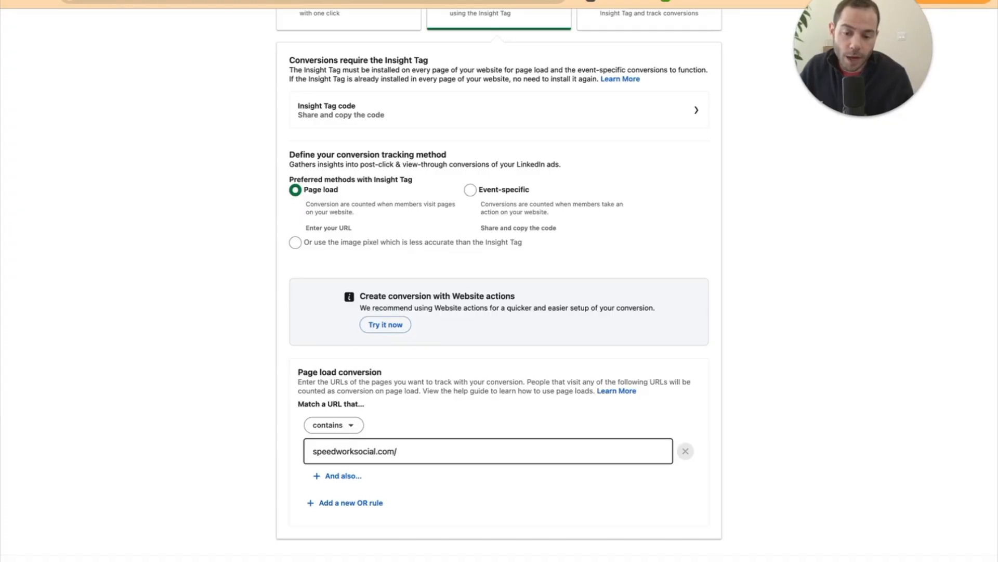
pyautogui.write('call-booked-t')
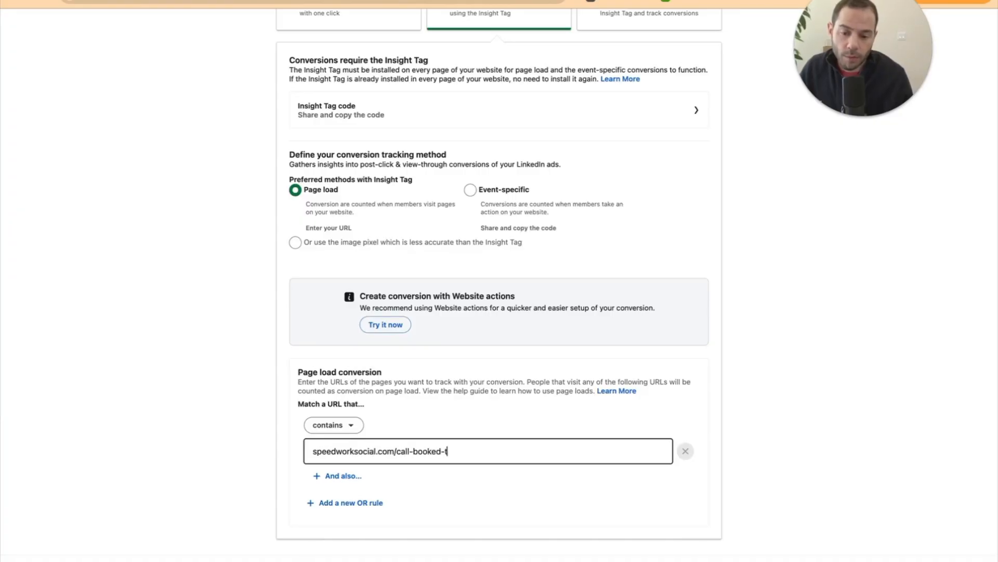
pyautogui.write('hank-you')
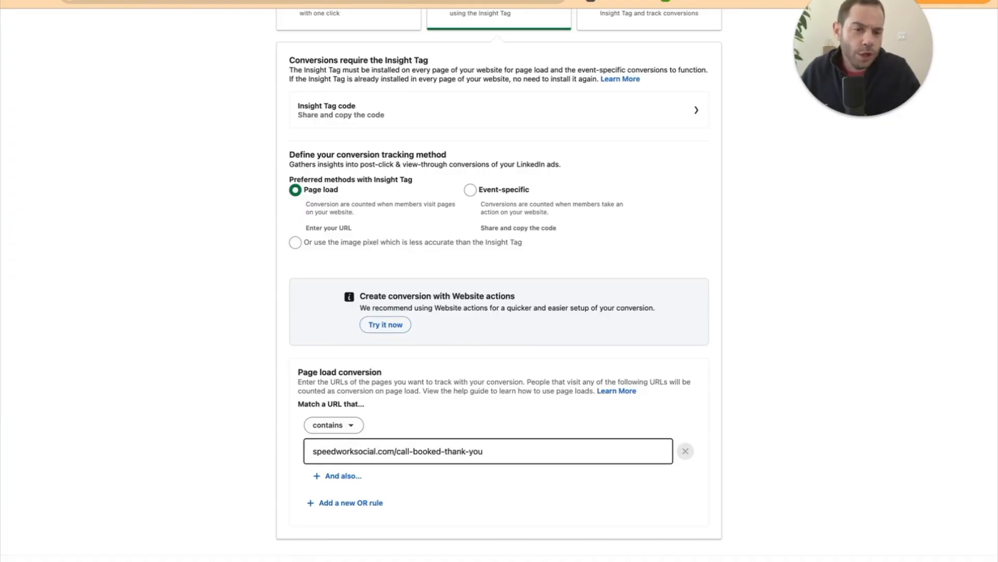
pyautogui.click(375, 451)
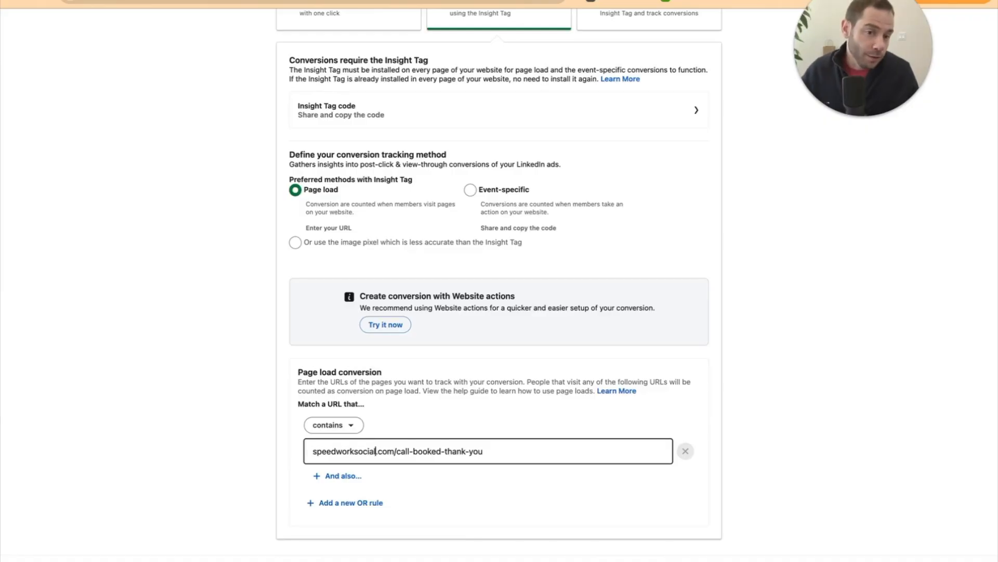
pyautogui.click(313, 451)
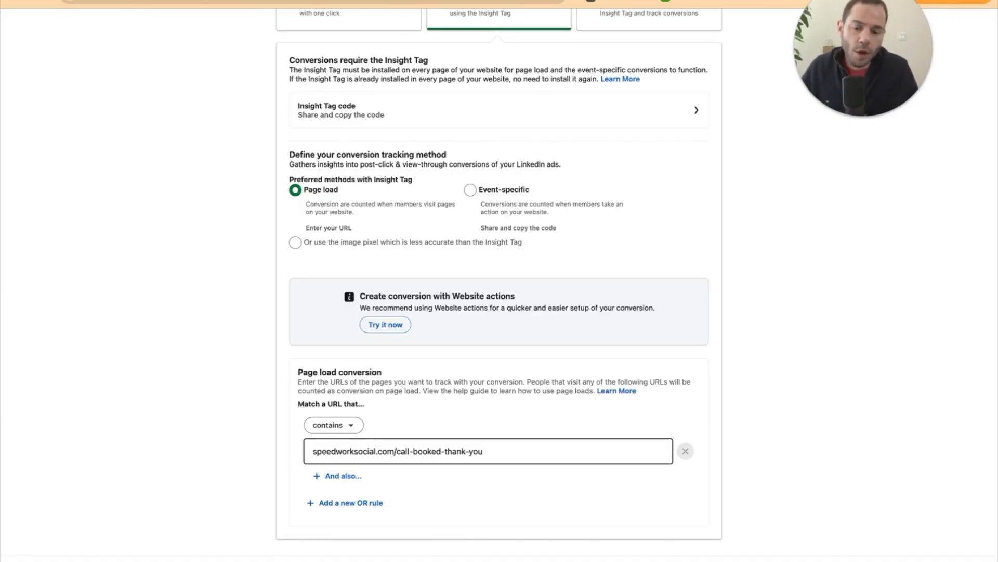
pyautogui.press('super+a')
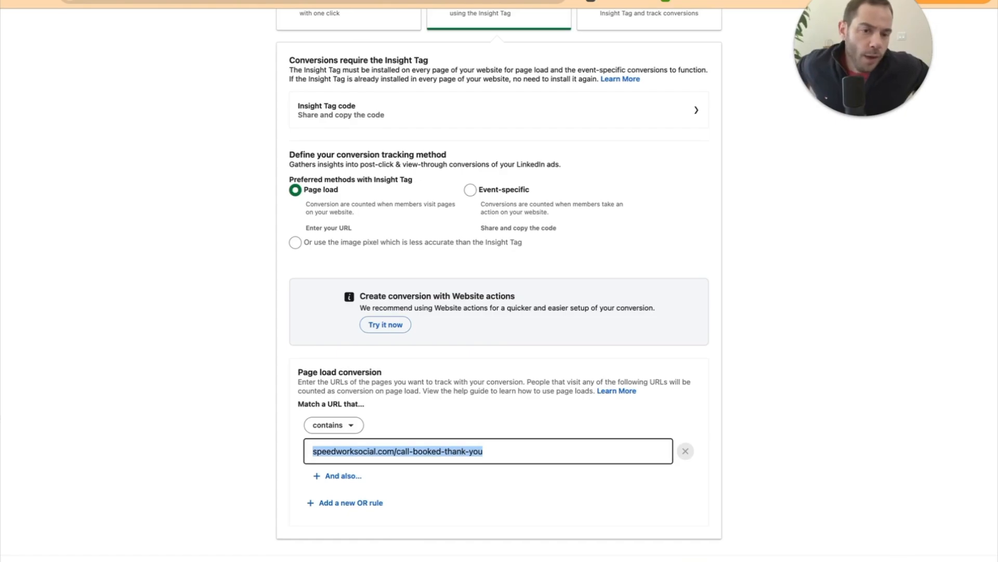
pyautogui.press('Right')
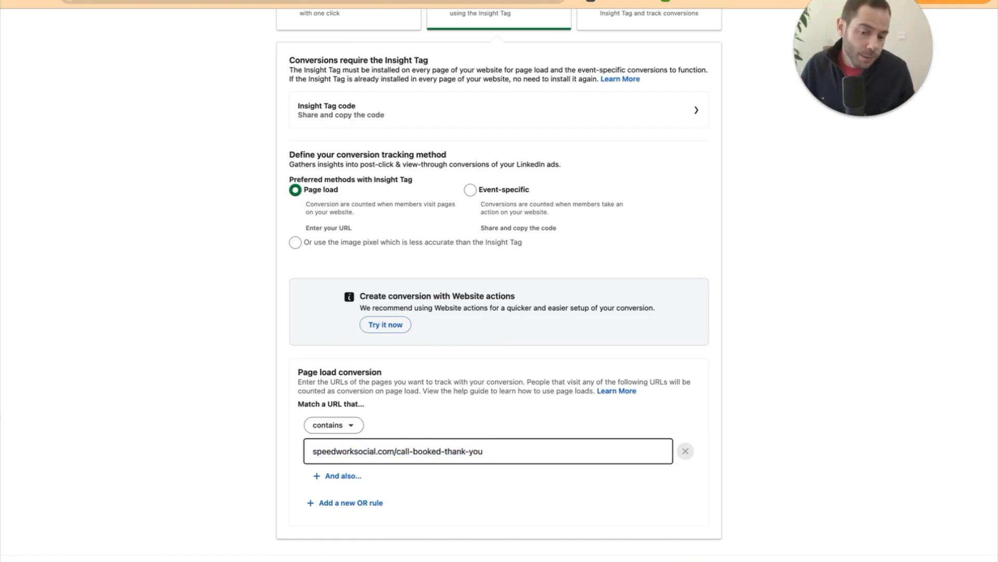
pyautogui.write('#')
pyautogui.press('BackSpace')
# Reach the Review step showing Lead, $1.00 value, Last Touch - Last campaign and page-load source
pyautogui.click(261, 432)
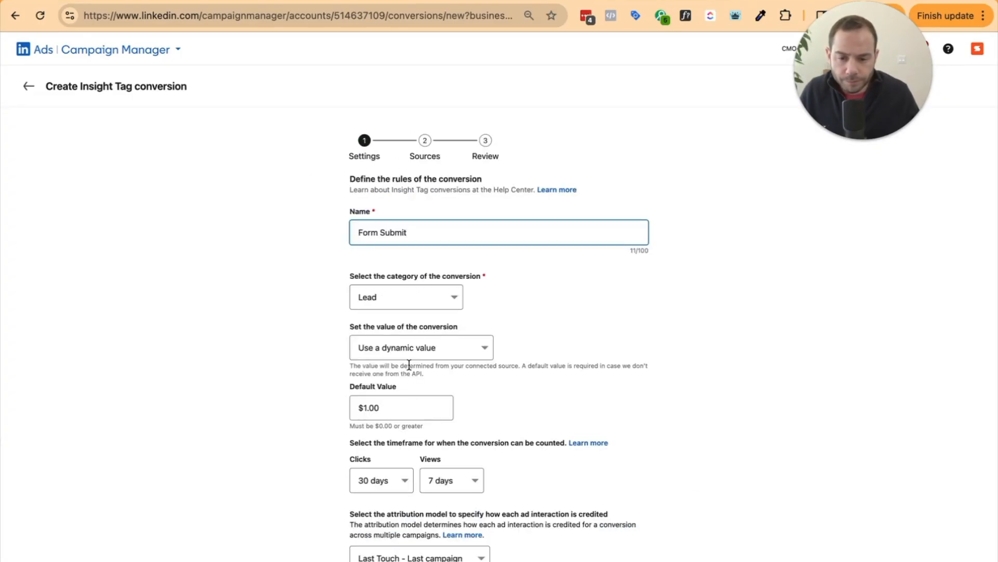
# Check the conversion category dropdown, leaving it set to Lead
pyautogui.scroll(-1, 437, 476)
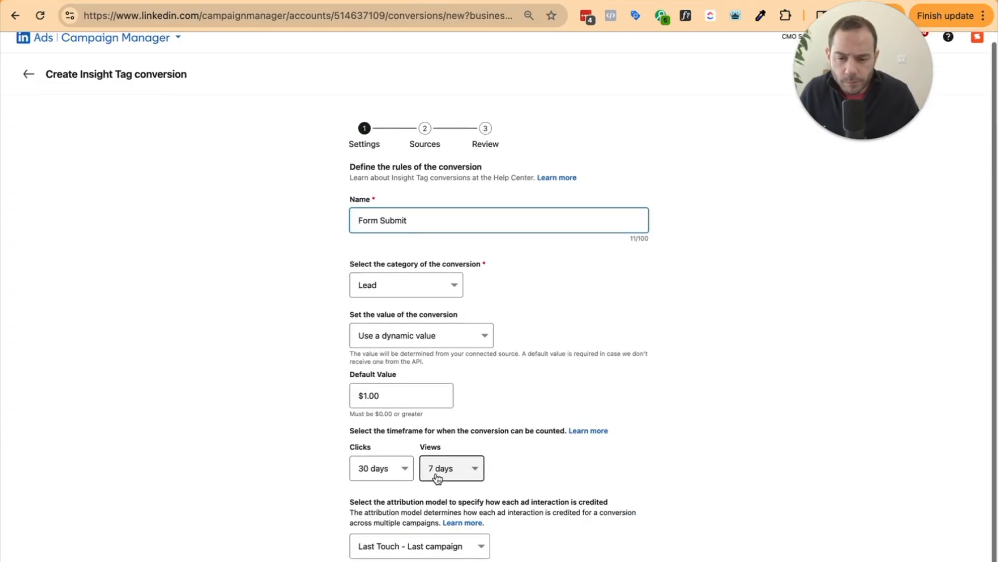
pyautogui.click(394, 292)
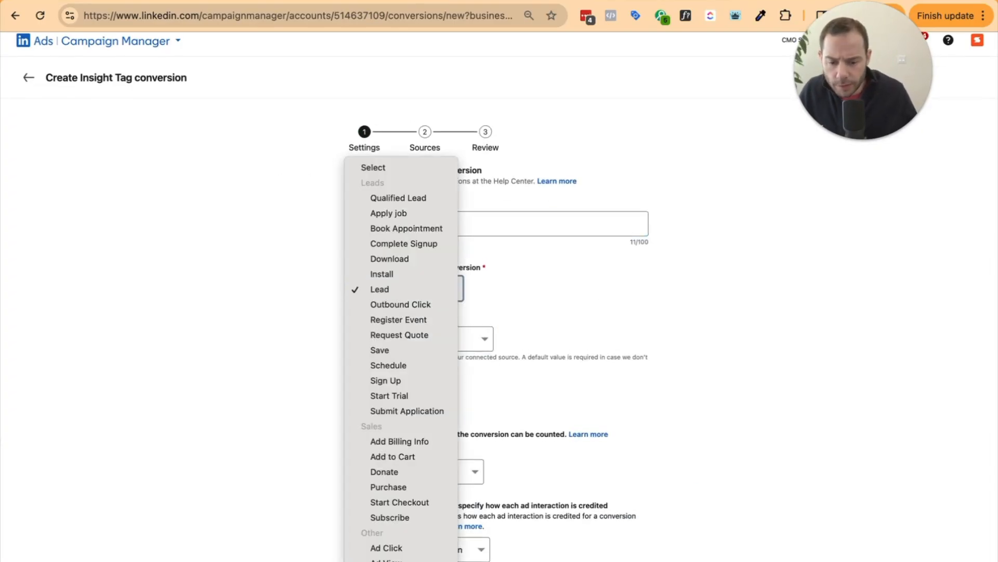
pyautogui.click(755, 535)
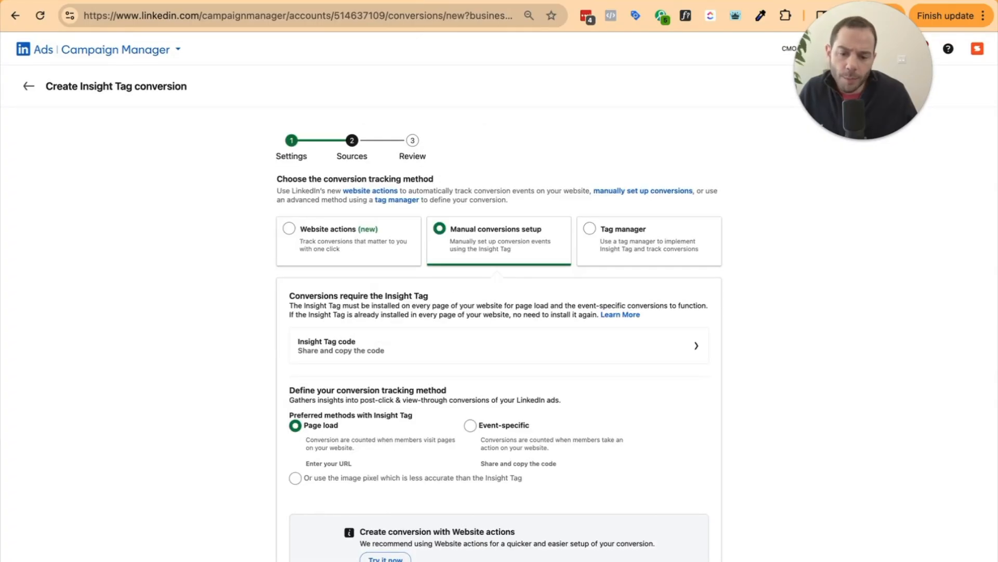
pyautogui.scroll(-5, 662, 504)
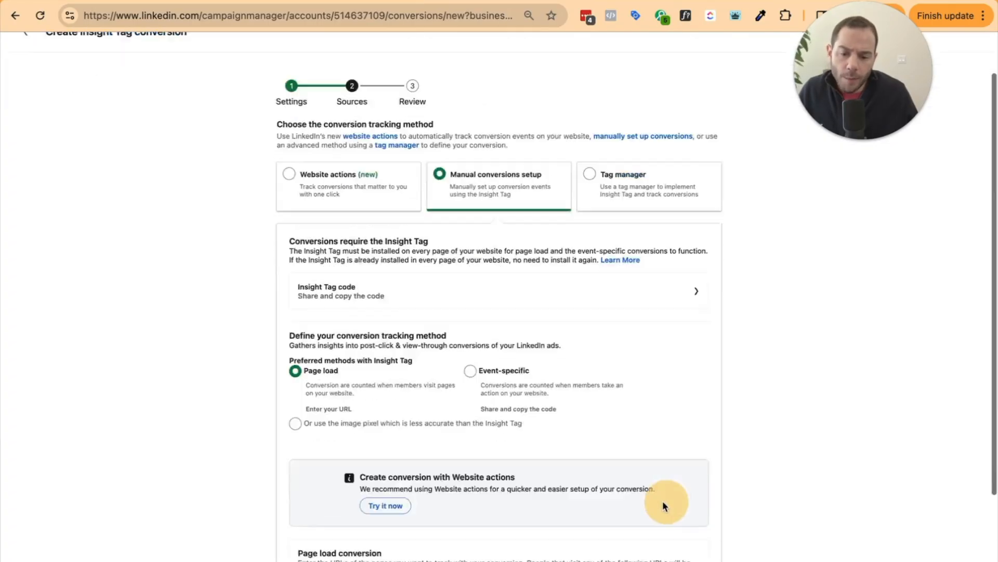
# Change the URL path after 'com/' to 'demo-request', trying 'pricing' first
pyautogui.click(397, 476)
pyautogui.press('shift+super+Right')
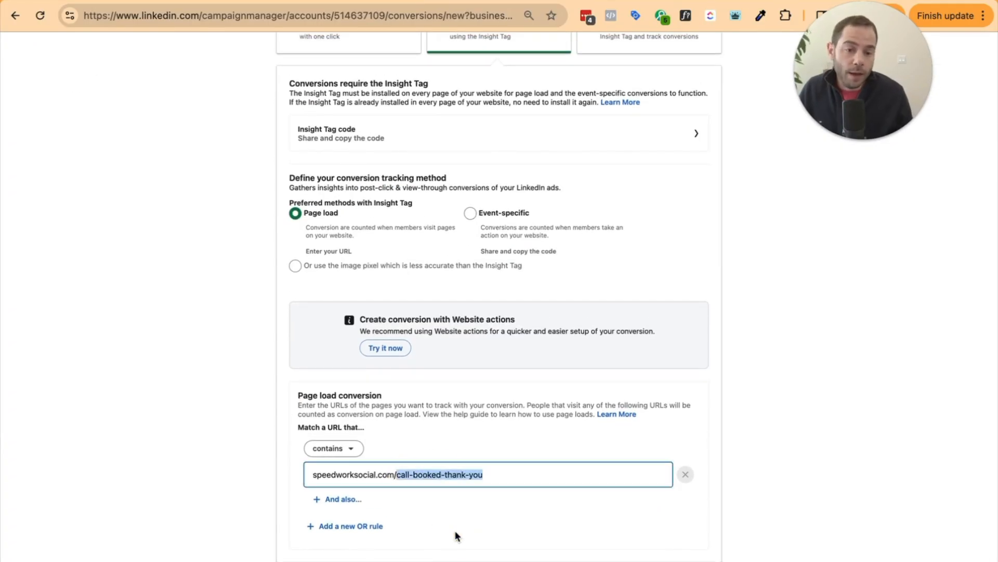
pyautogui.press('BackSpace')
pyautogui.write('pricing')
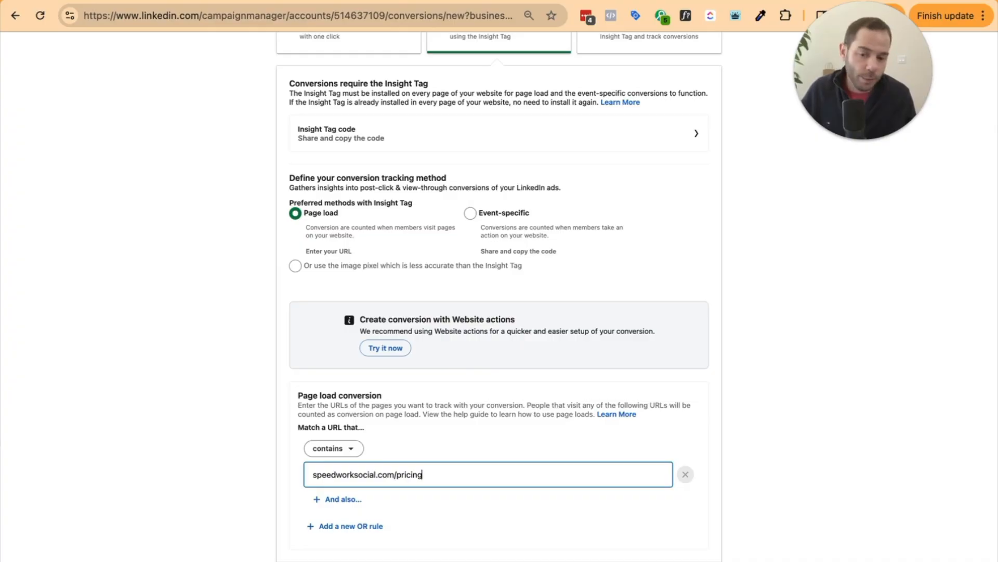
pyautogui.hotkey('alt', 'shift', 'Left')
pyautogui.write('demo-request')
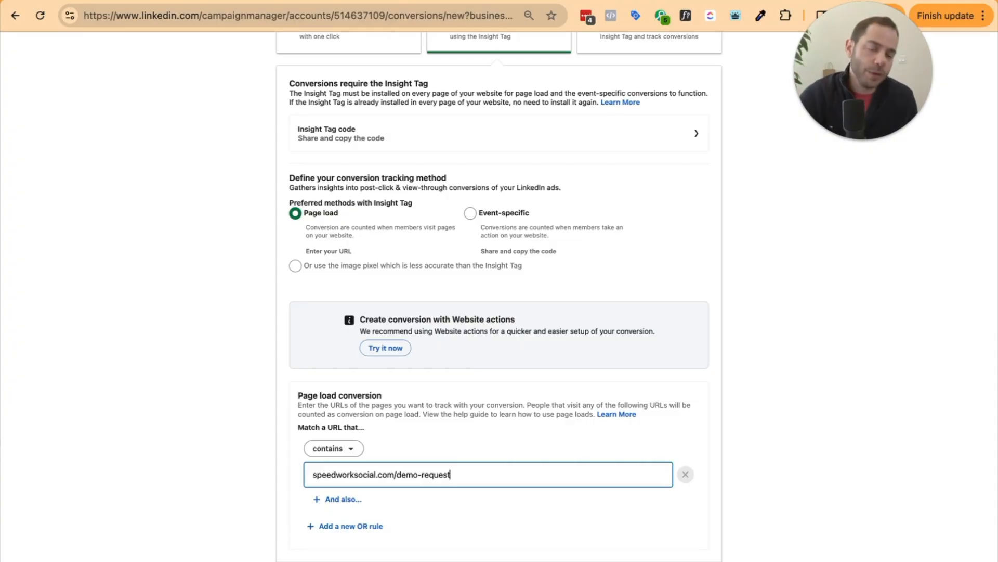
pyautogui.click(729, 445)
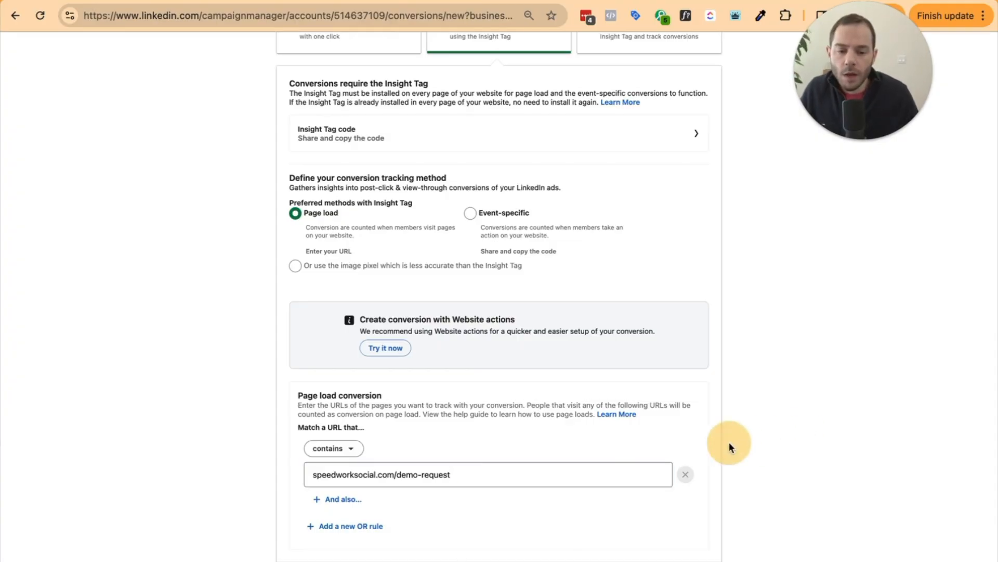
pyautogui.scroll(2, 482, 440)
# Scroll up the Revenue attribution report to its $577,034.79 ad spend and $10,573,427.57 pipeline totals
pyautogui.scroll(4, 481, 438)
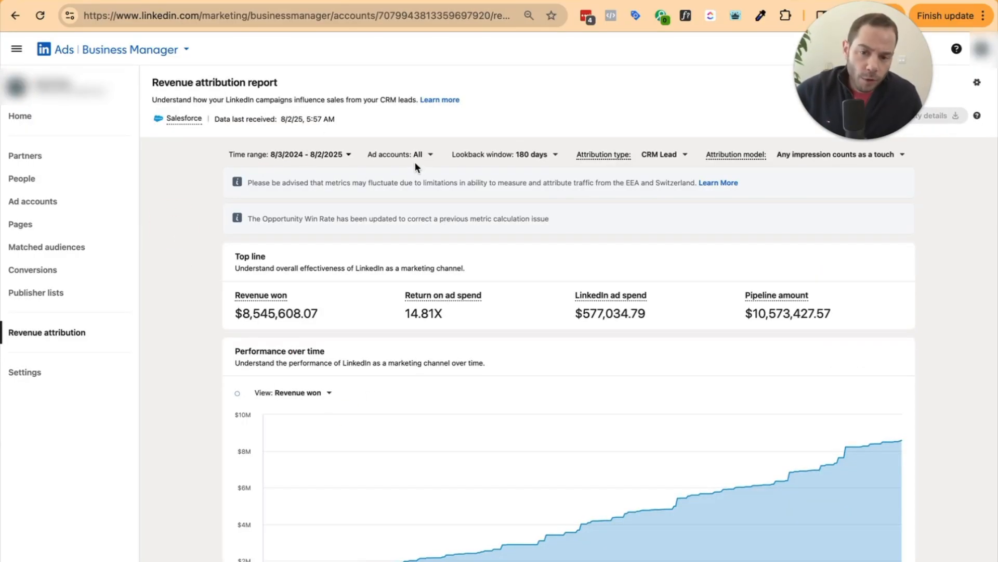
# Review the CRM Lead and Company attribution types, then bring up the attribution model list
pyautogui.click(658, 159)
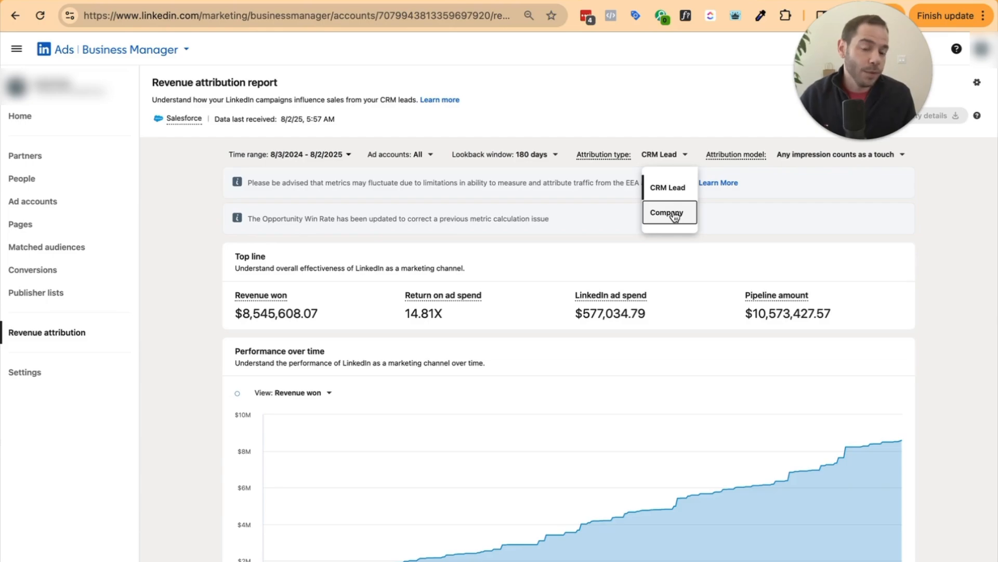
pyautogui.click(673, 213)
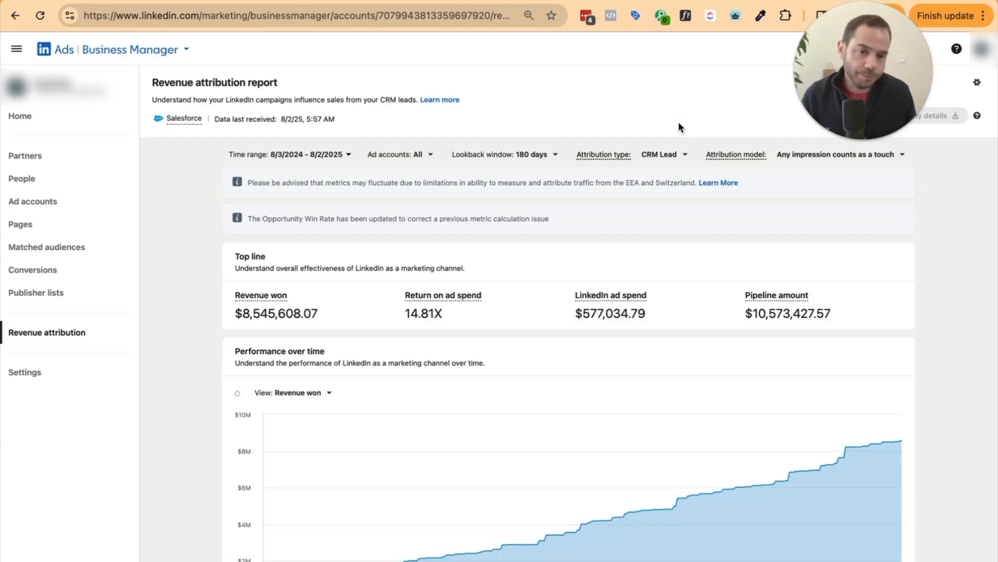
pyautogui.click(793, 162)
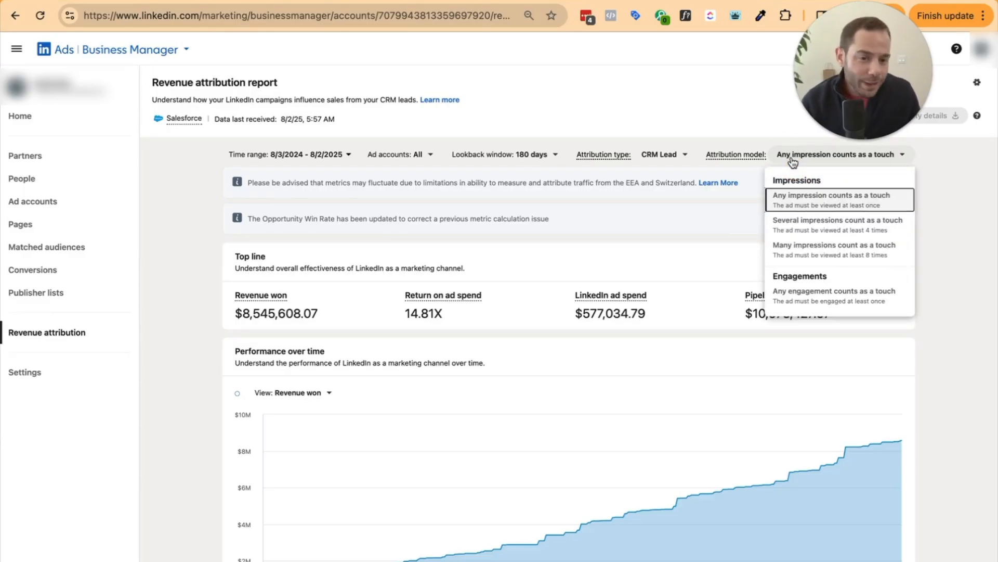
# Switch the model to 'Many impressions count as a touch', then to 'Any engagement counts as a touch'
pyautogui.click(781, 250)
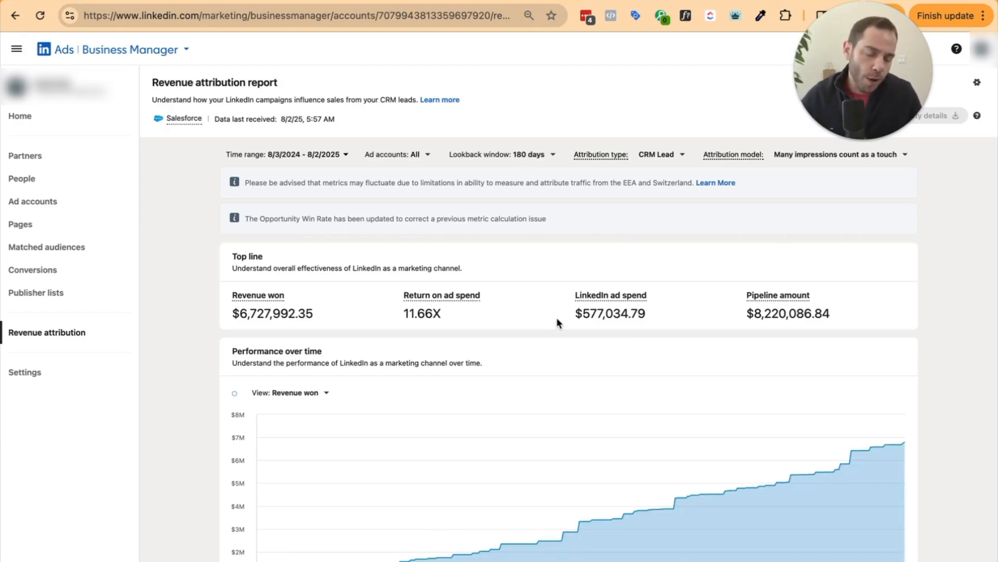
pyautogui.click(810, 155)
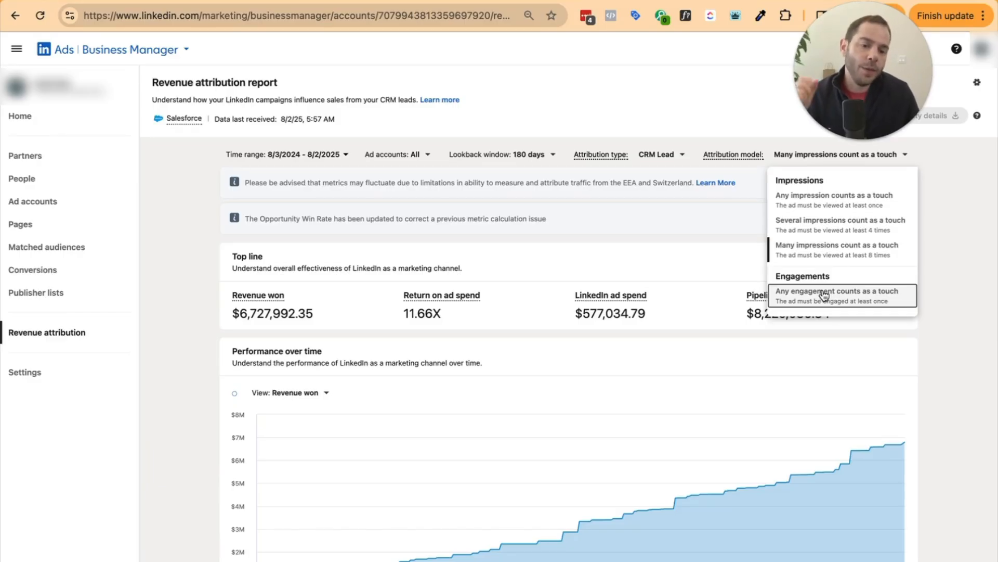
pyautogui.click(837, 297)
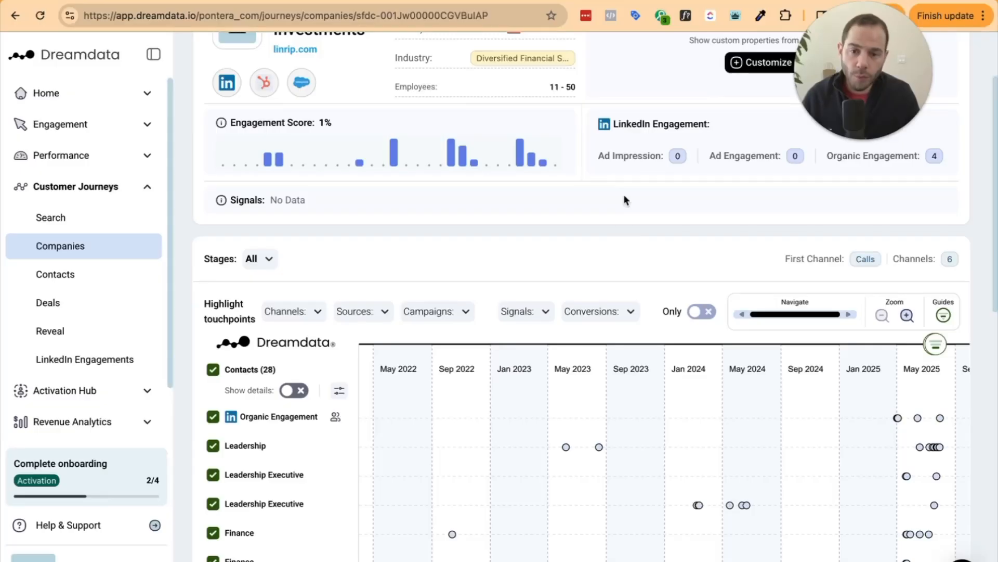
# Scroll the company's 28-contact journey timeline and read the touchpoint detail cards
pyautogui.scroll(2, 630, 208)
pyautogui.scroll(-4, 631, 223)
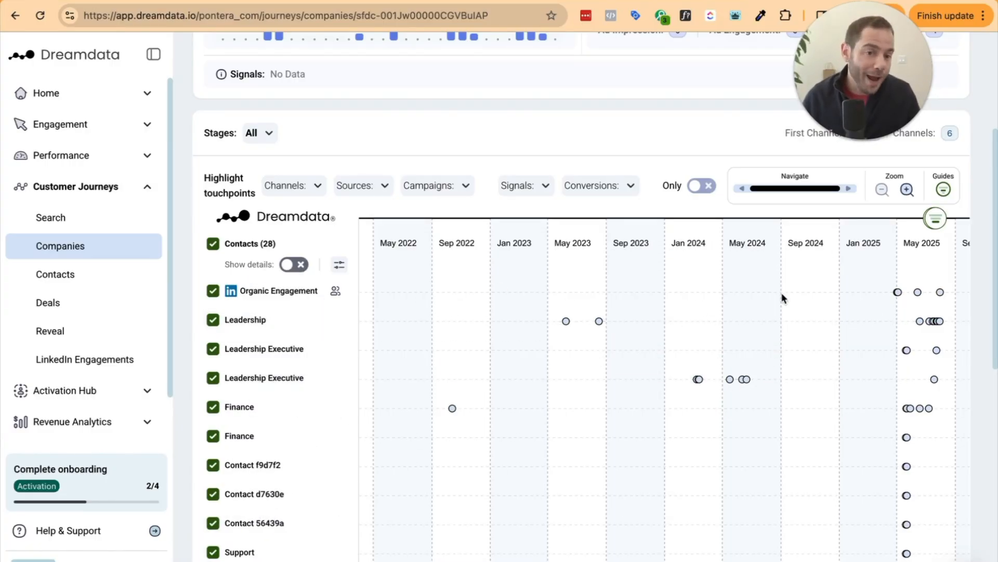
pyautogui.scroll(-5, 785, 307)
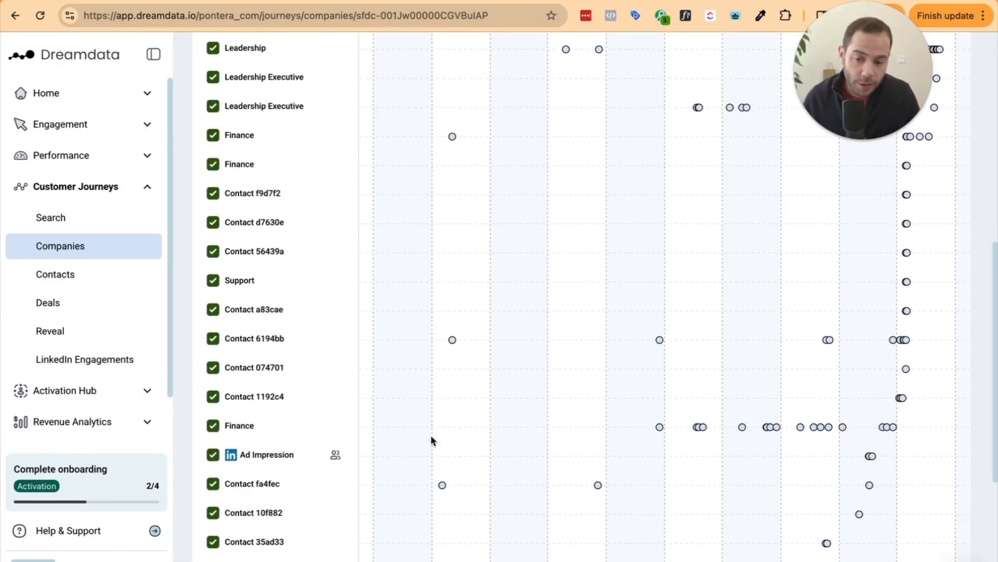
pyautogui.moveTo(870, 456)
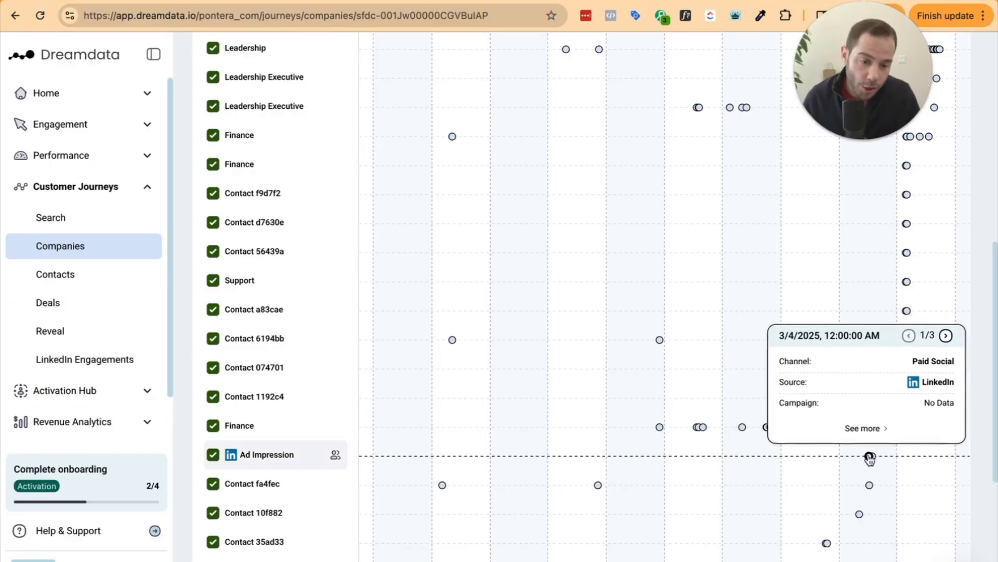
pyautogui.scroll(7, 869, 458)
pyautogui.moveTo(917, 382)
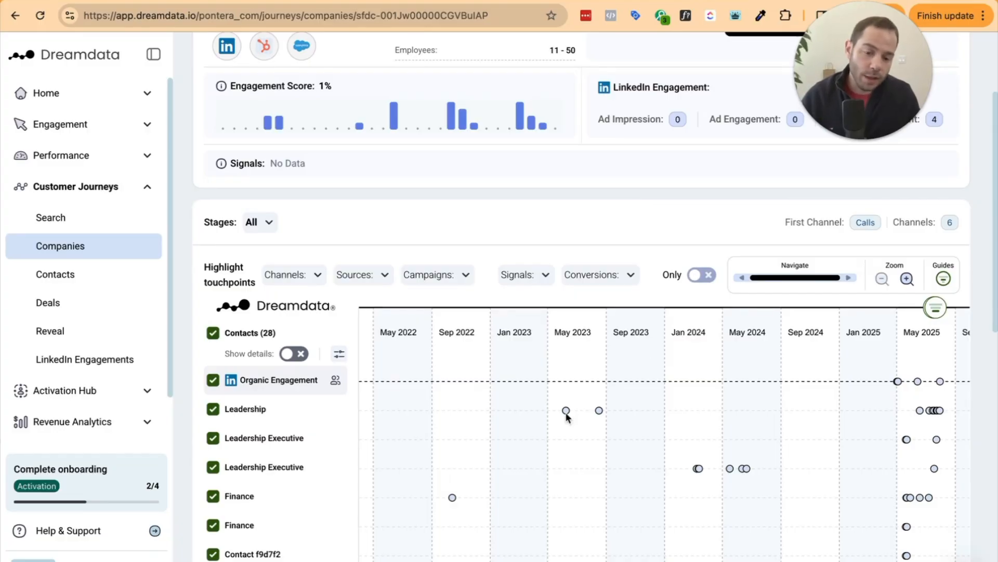
pyautogui.moveTo(933, 471)
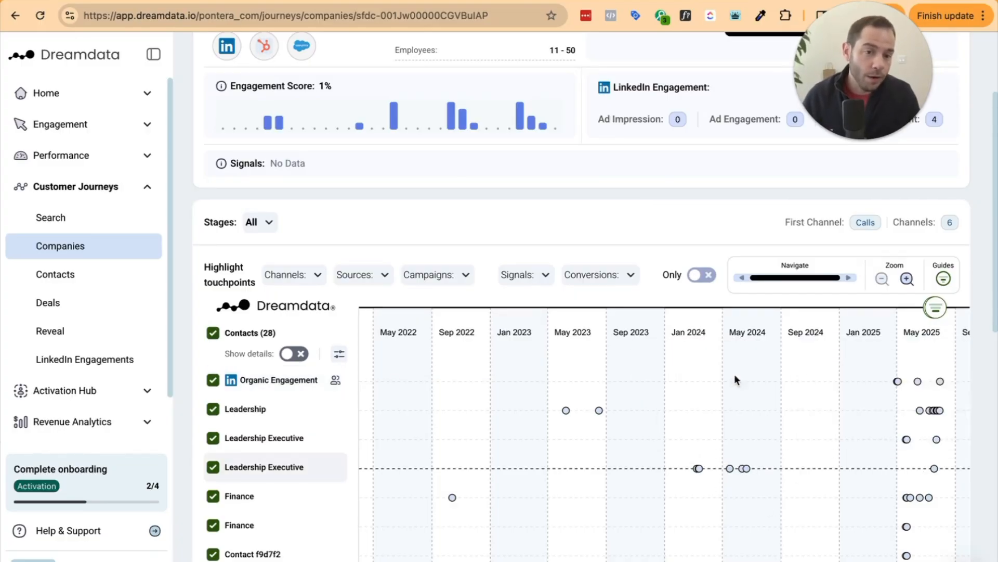